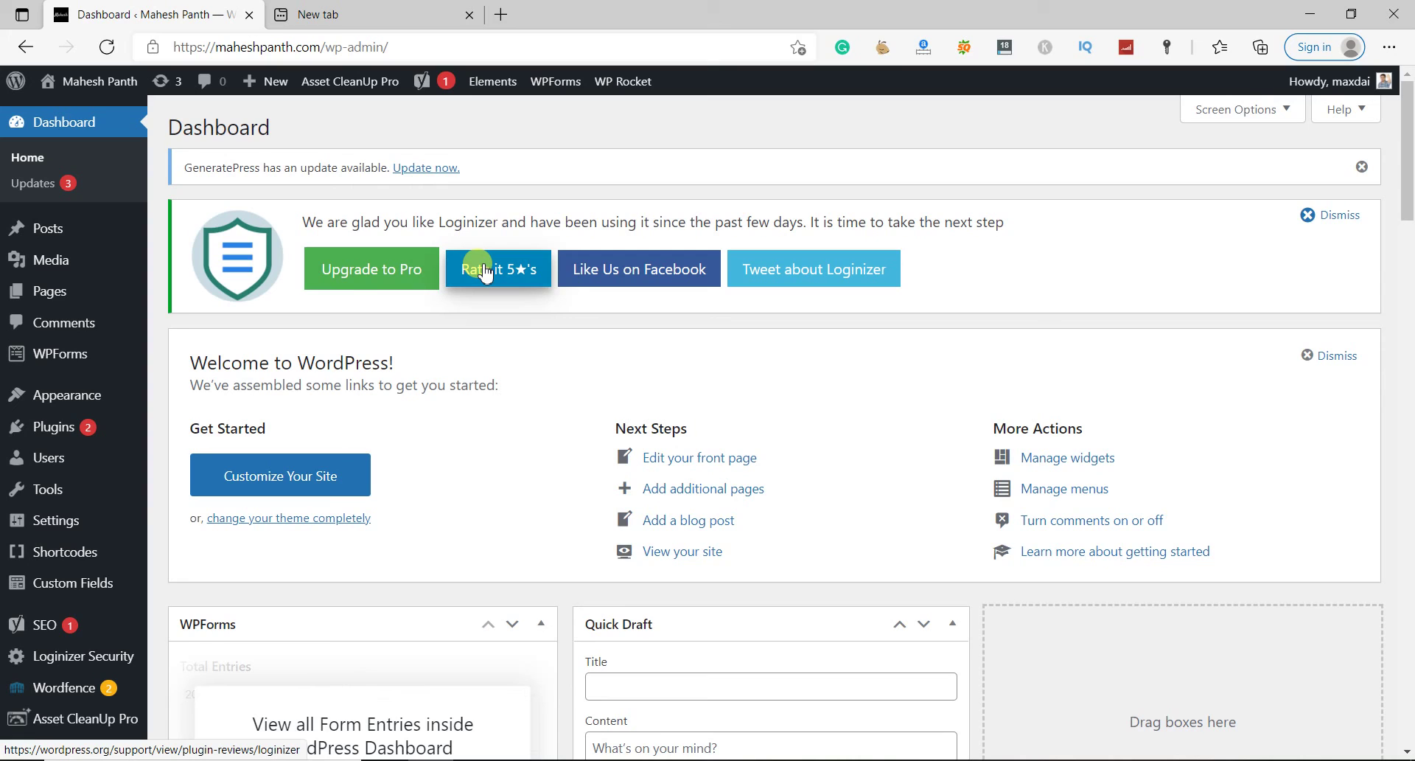
Search the web for "page speed insights" and open Google's PageSpeed Insights page
click(423, 13)
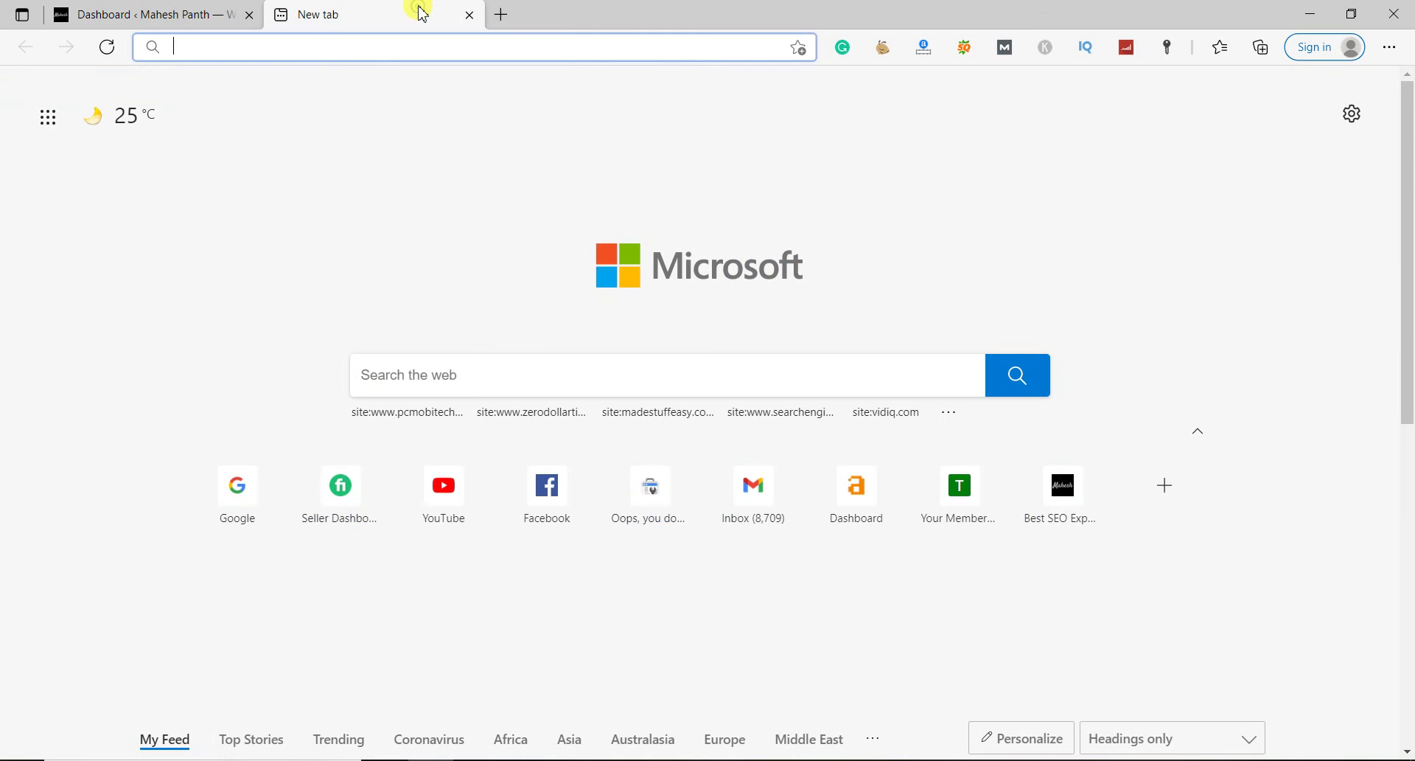
text(page)
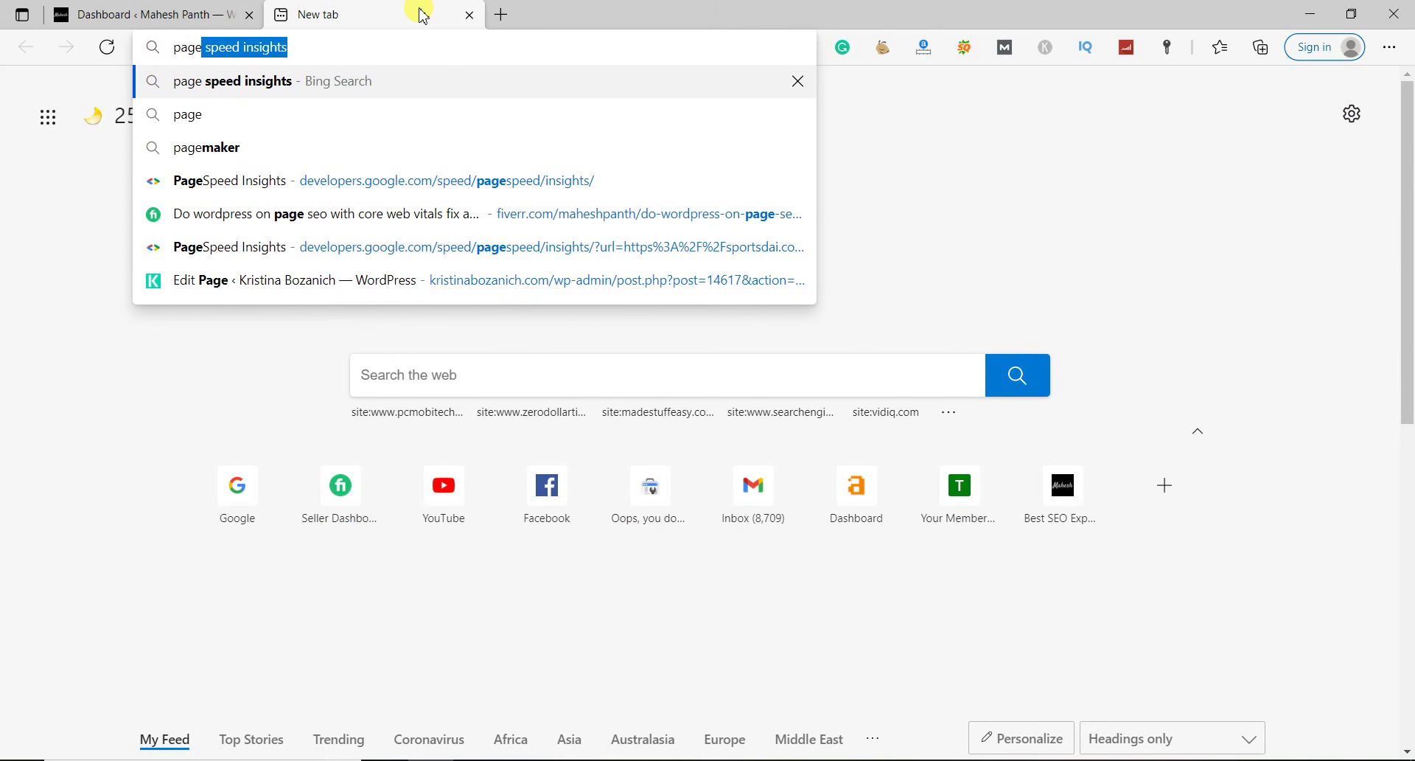
key(Return)
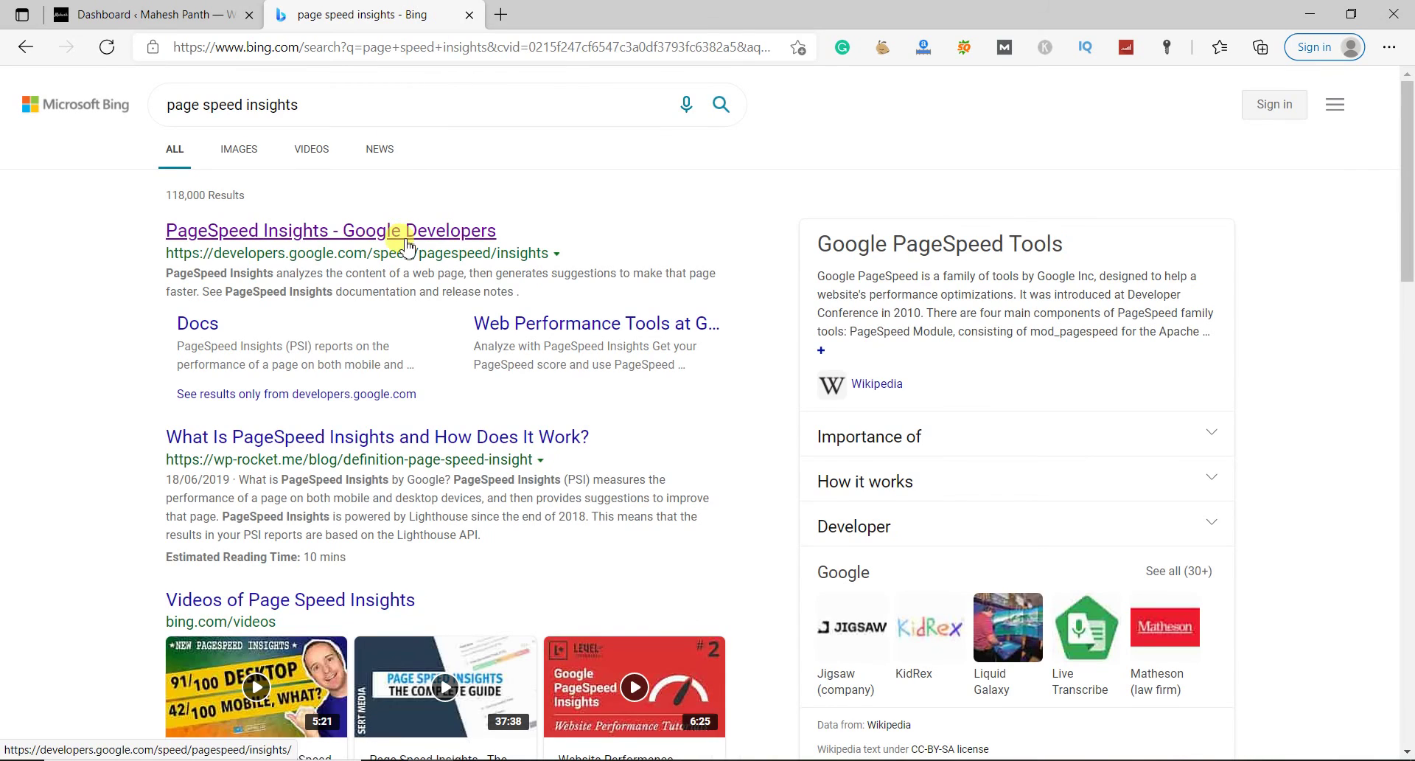
click(405, 231)
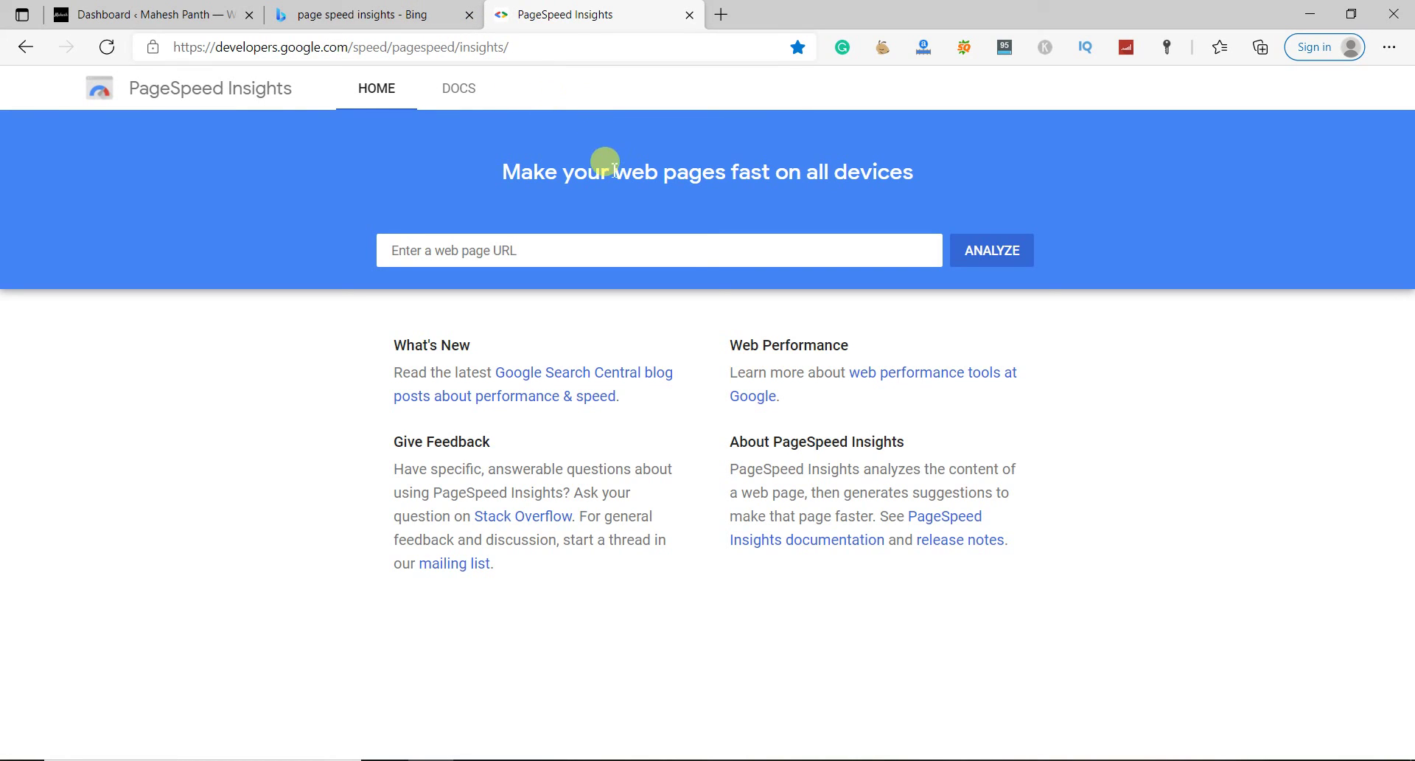
Run a PageSpeed Insights analysis of the WordPress site's homepage URL and close the Bing results page
click(547, 251)
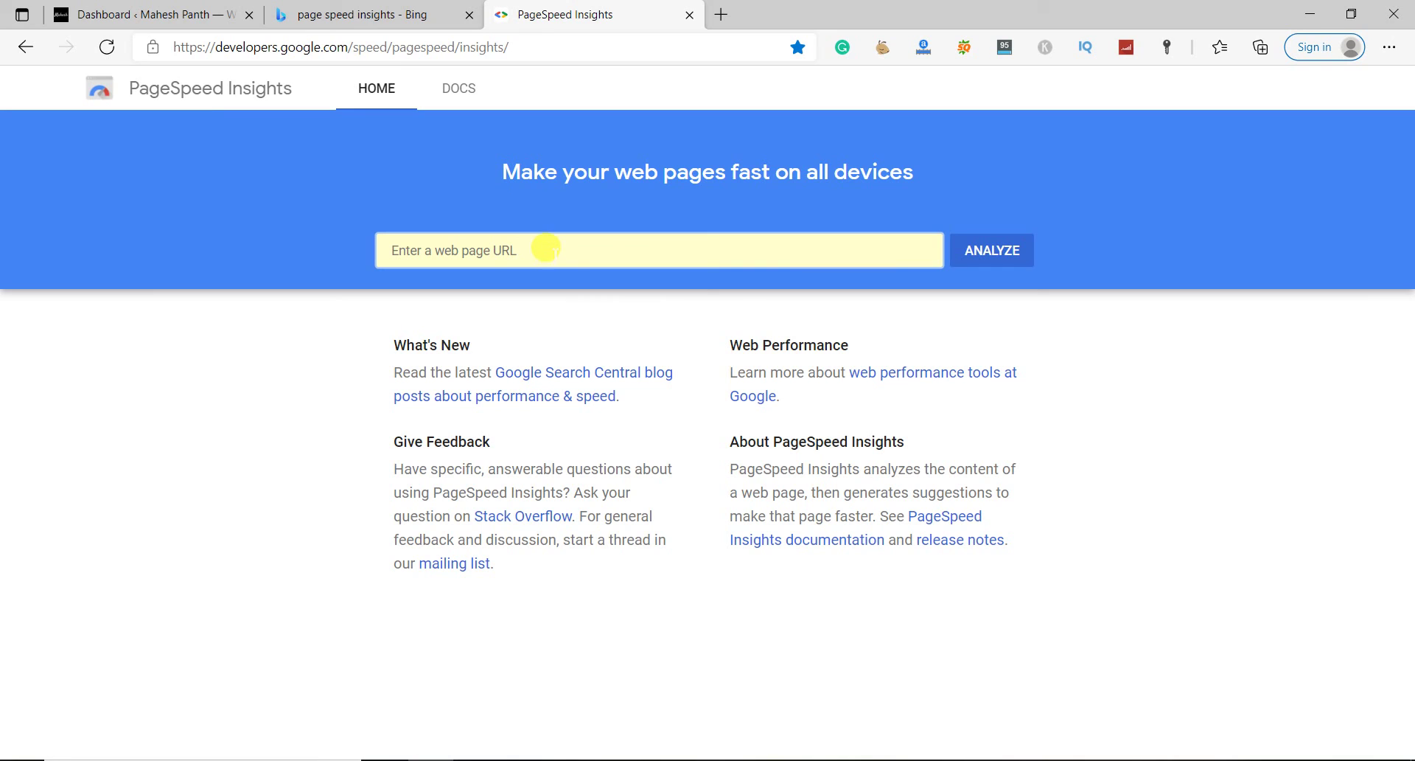
click(547, 250)
click(563, 308)
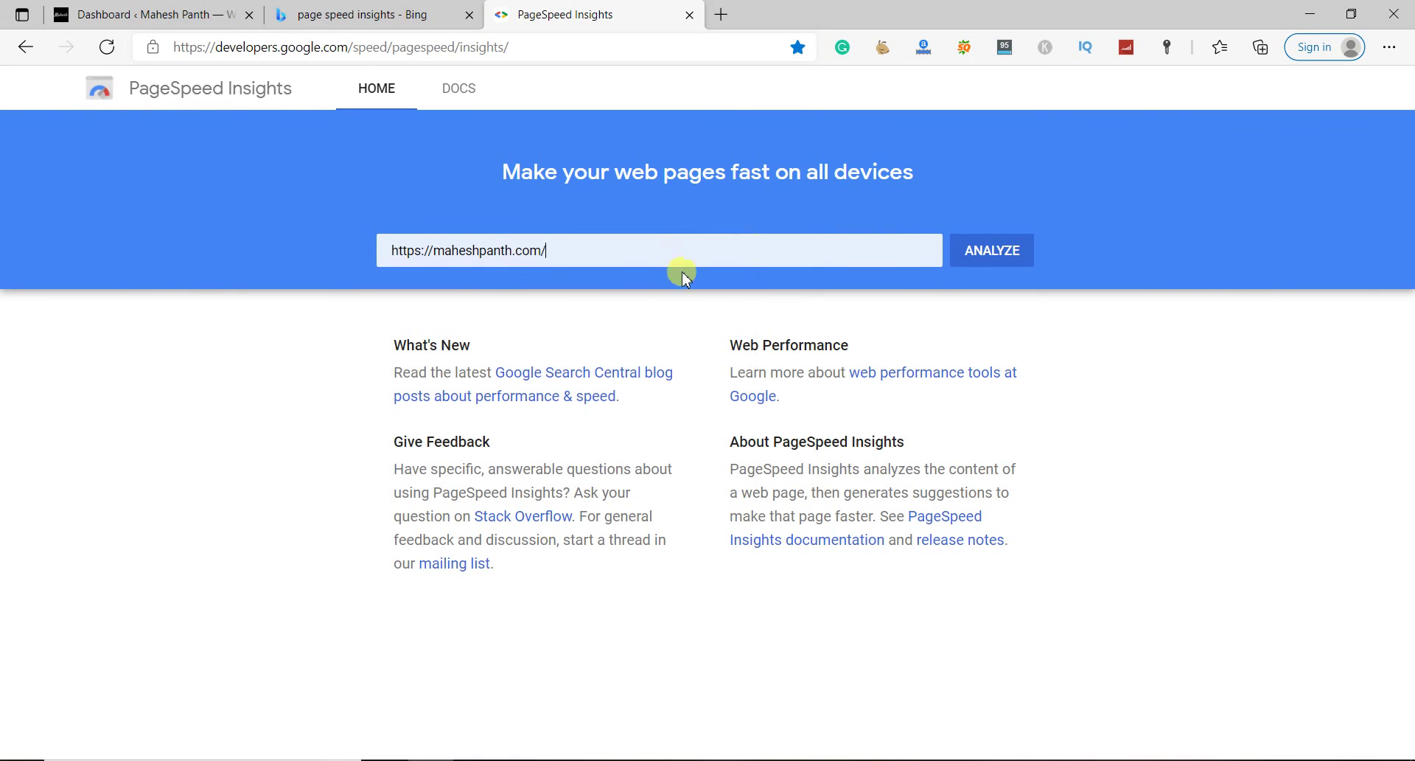
click(1006, 270)
click(372, 14)
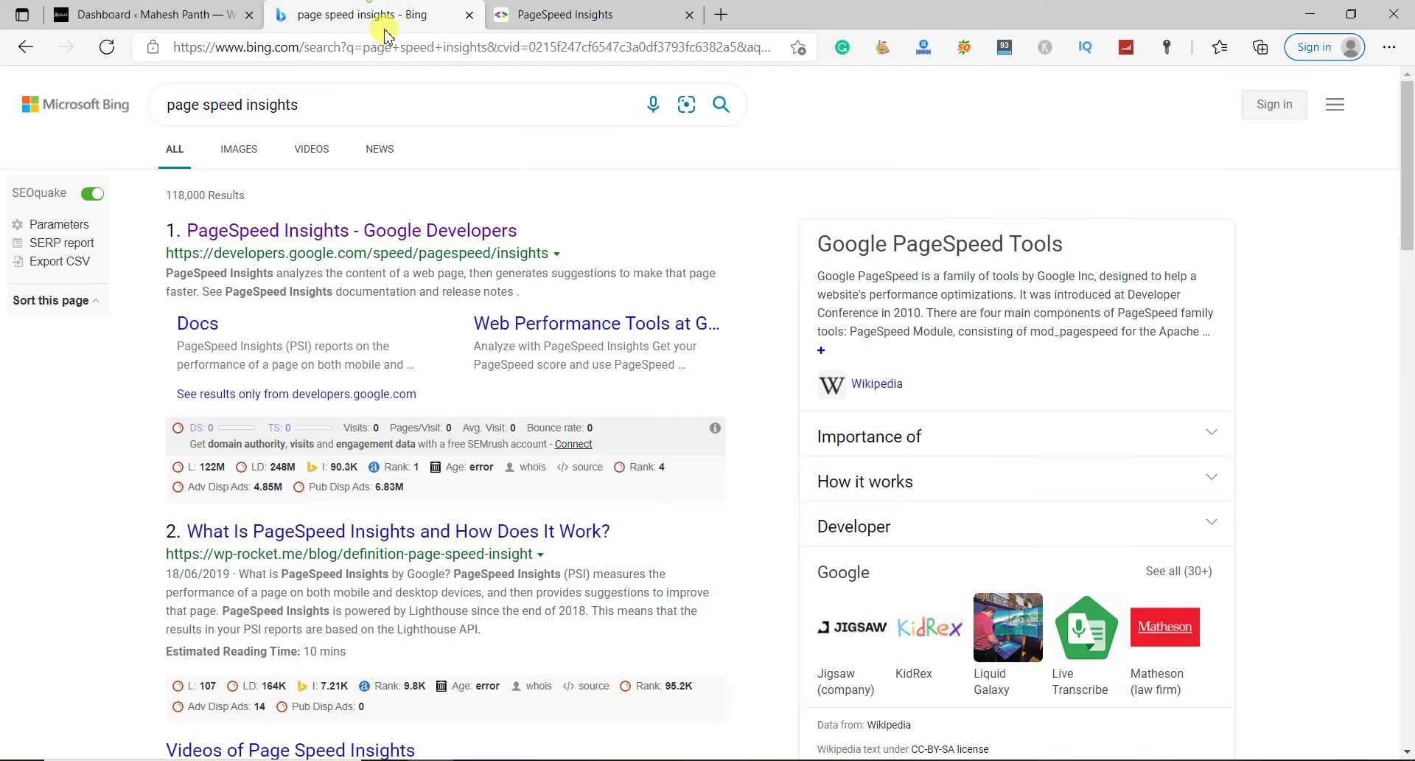
click(465, 15)
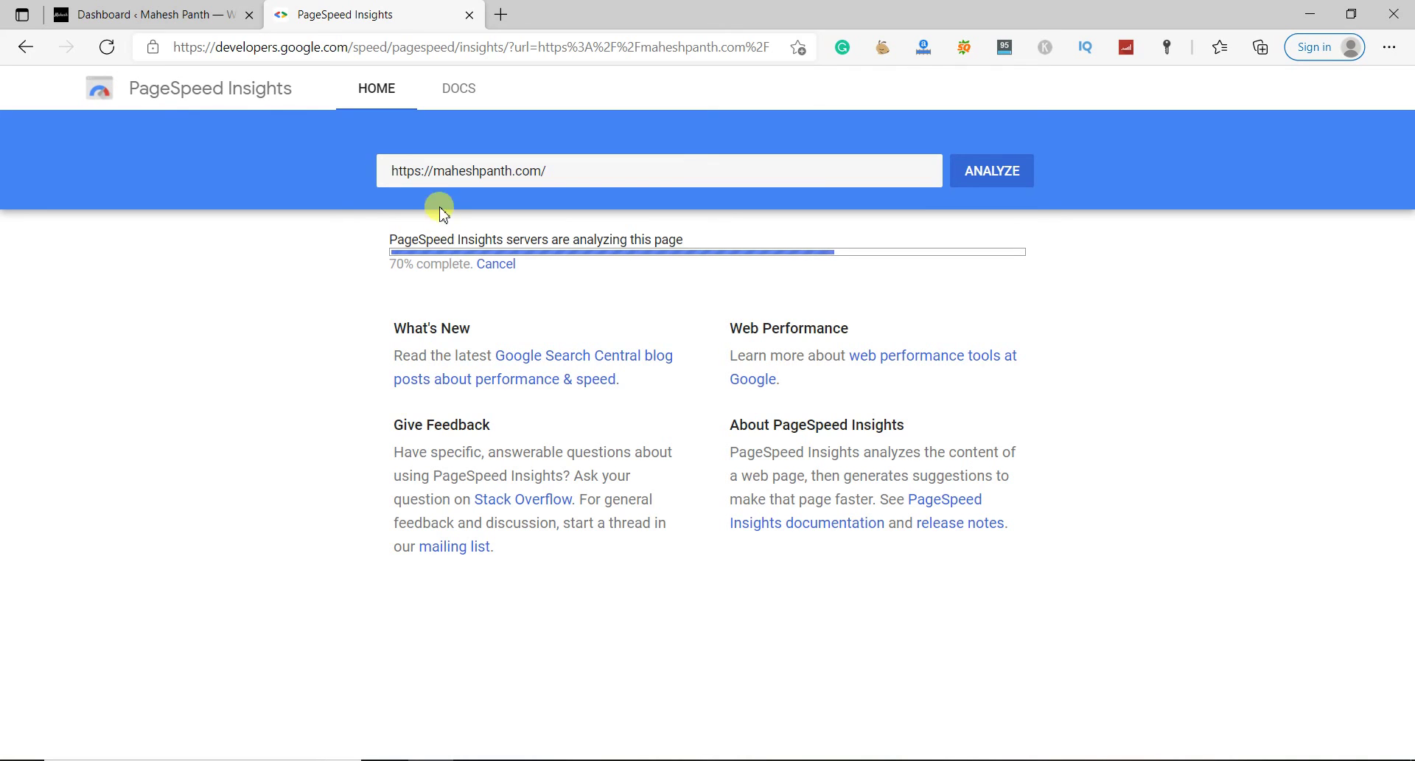
click(214, 11)
click(368, 11)
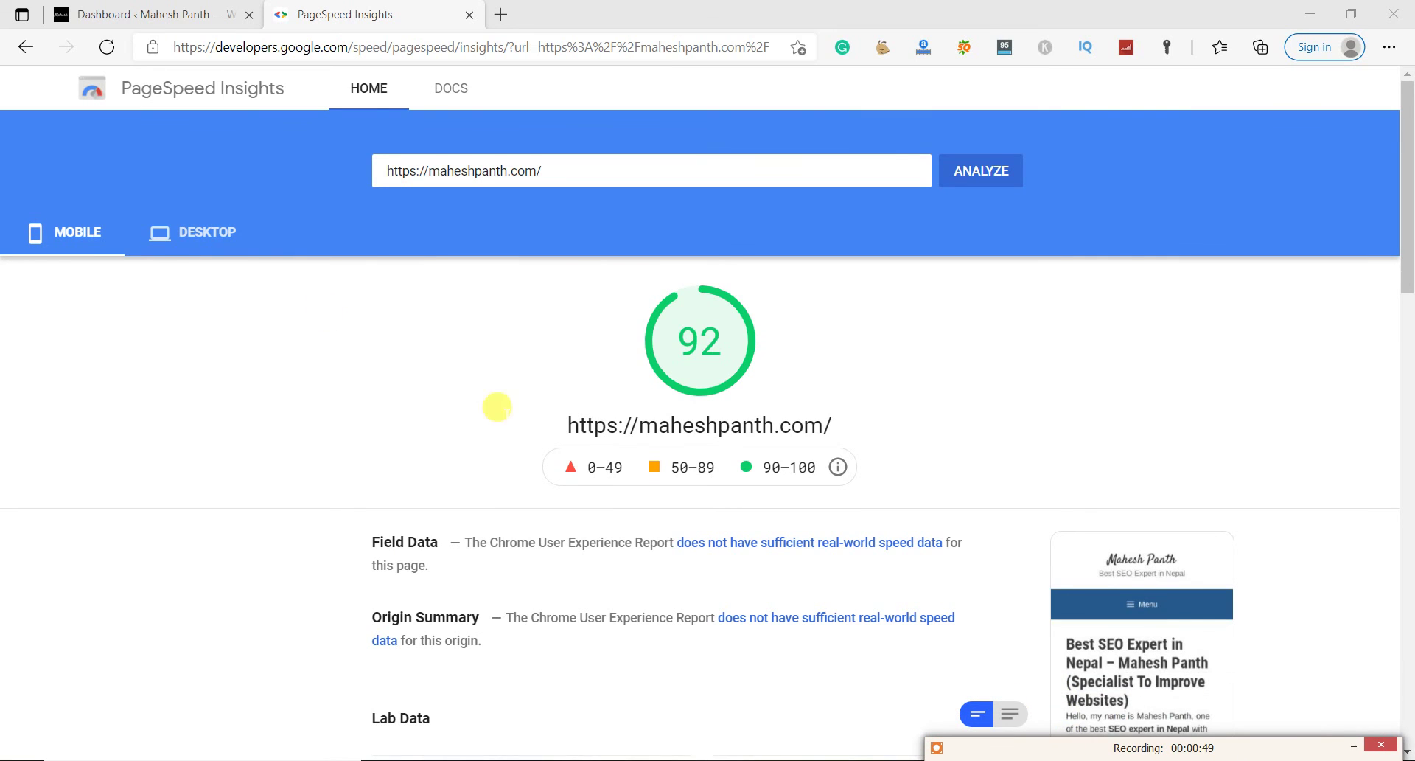
Review the mobile report's opportunities and diagnostics, and expand the list of passed audits
click(155, 243)
click(48, 232)
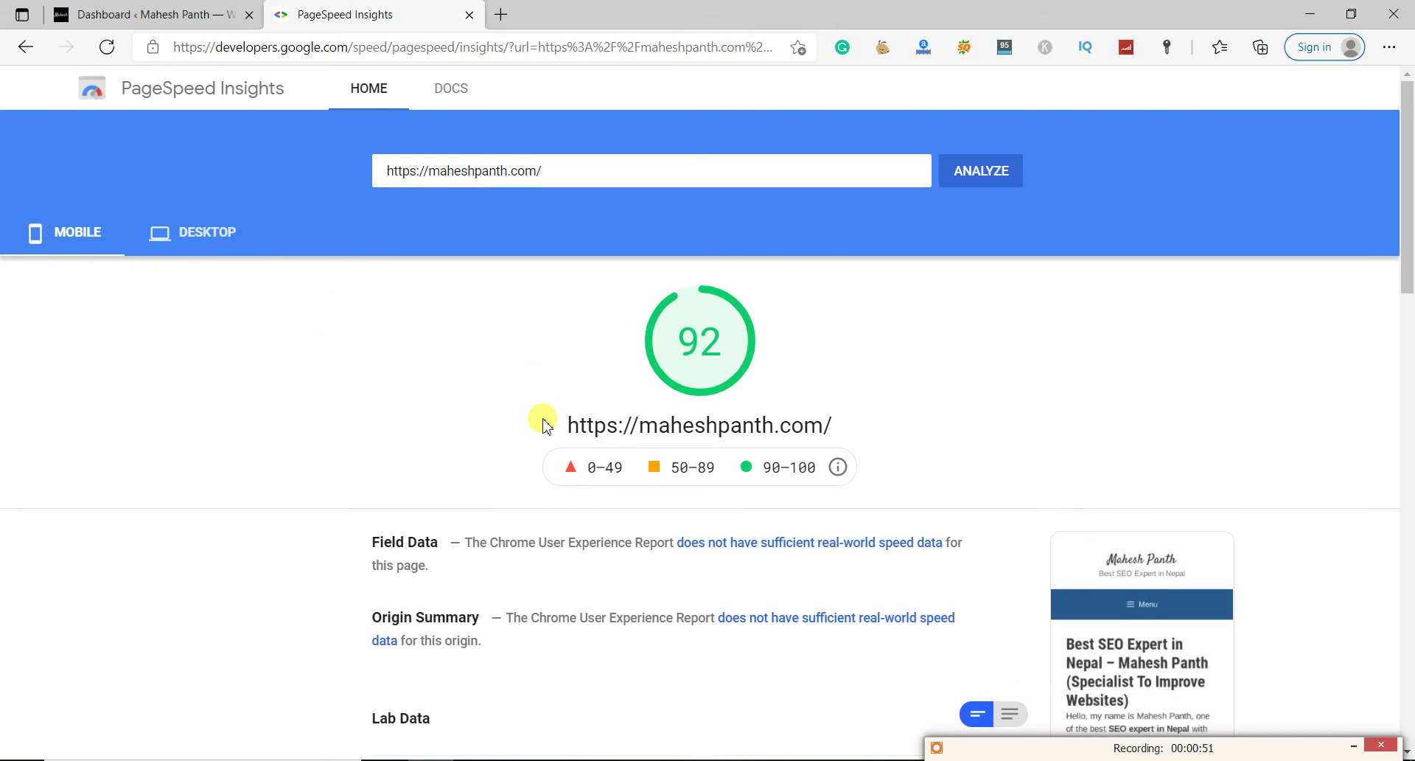
scroll(543, 420, down, 5)
scroll(520, 413, down, 7)
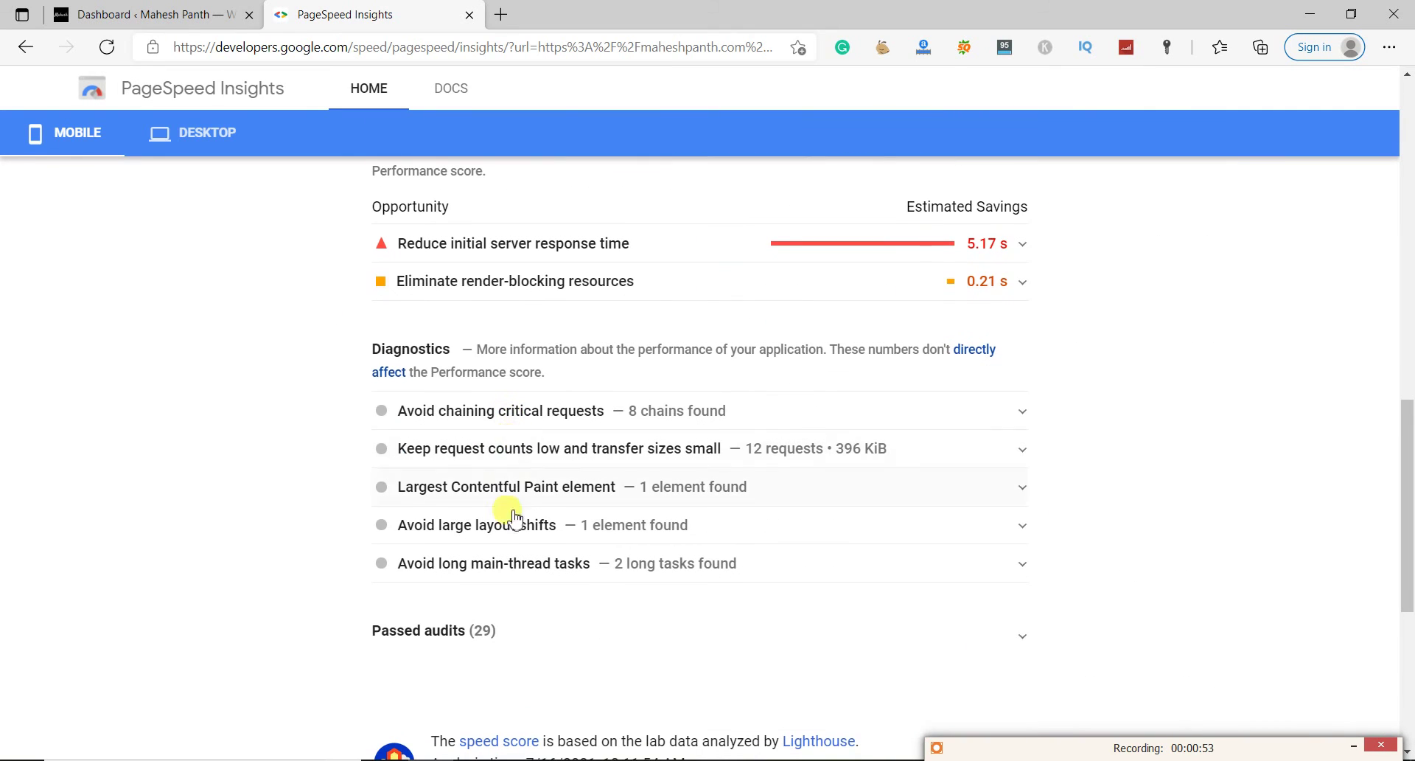
scroll(442, 501, down, 3)
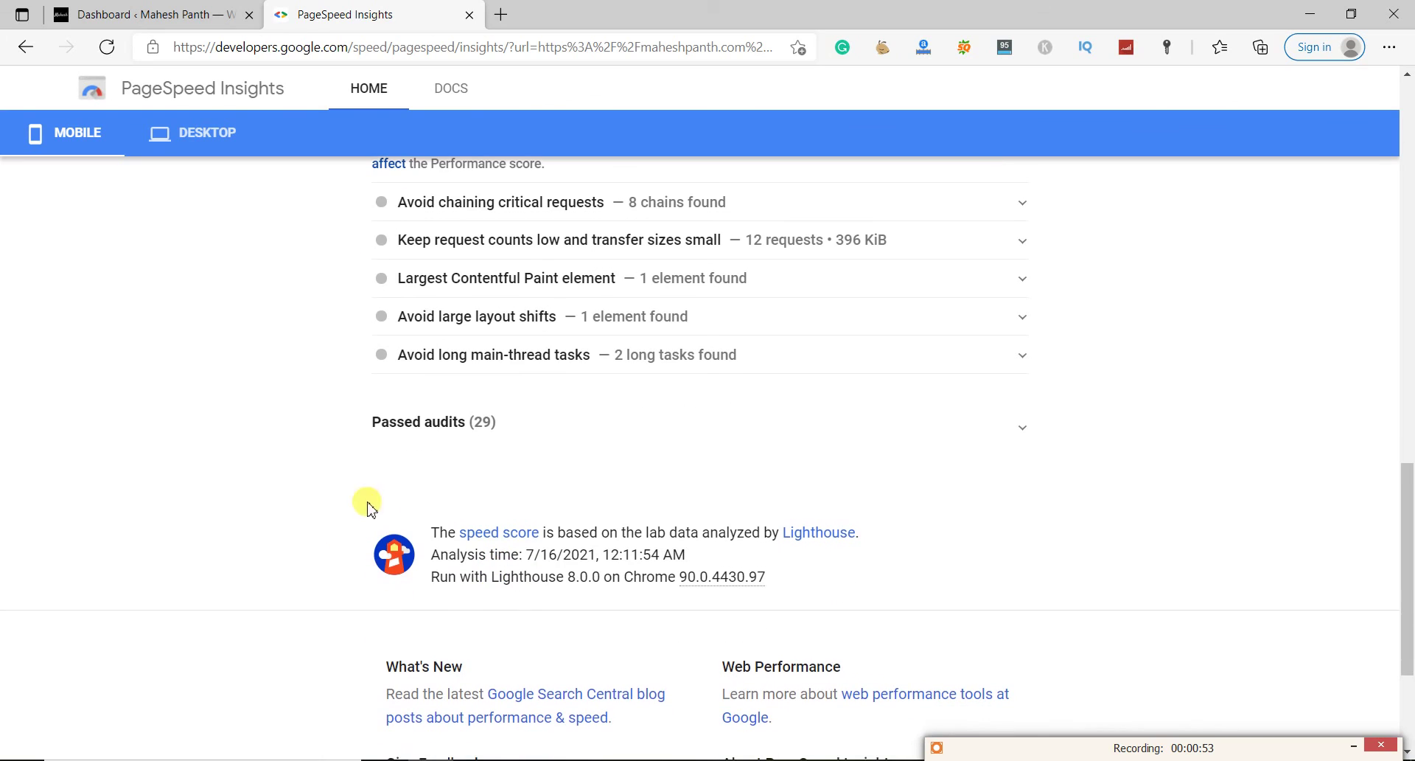
click(476, 426)
scroll(558, 519, down, 1)
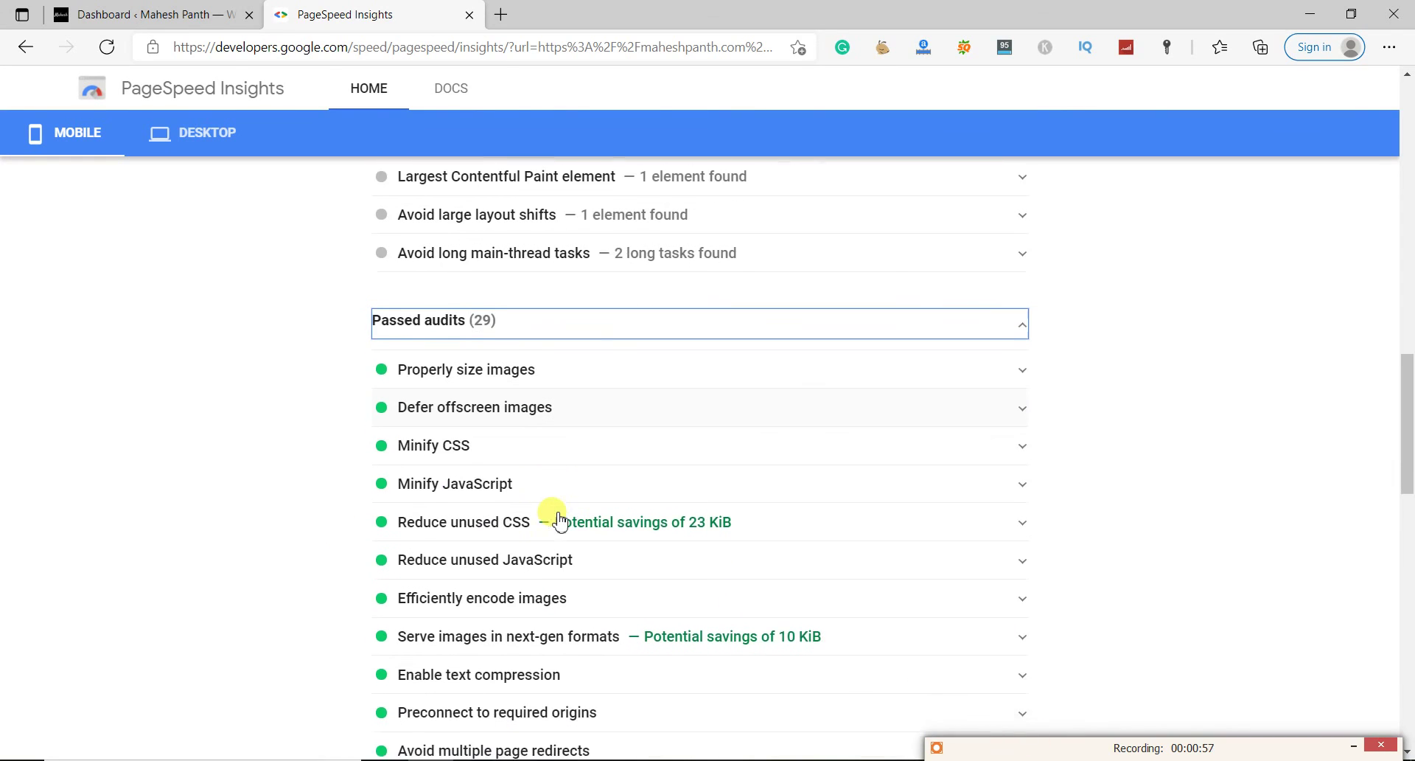
scroll(558, 520, down, 1)
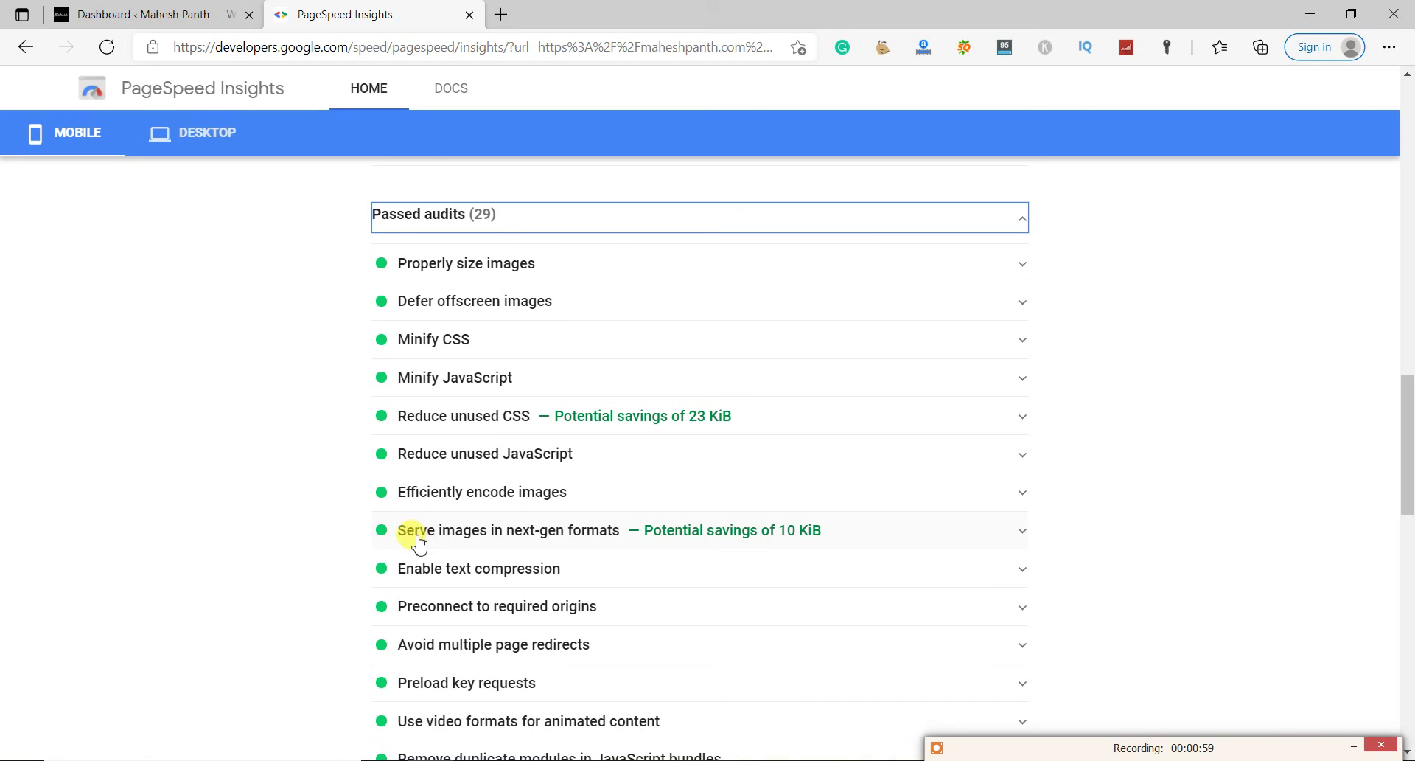
Expand the "Serve images in next-gen formats" audit and read its explanation of image formats and compression
click(515, 539)
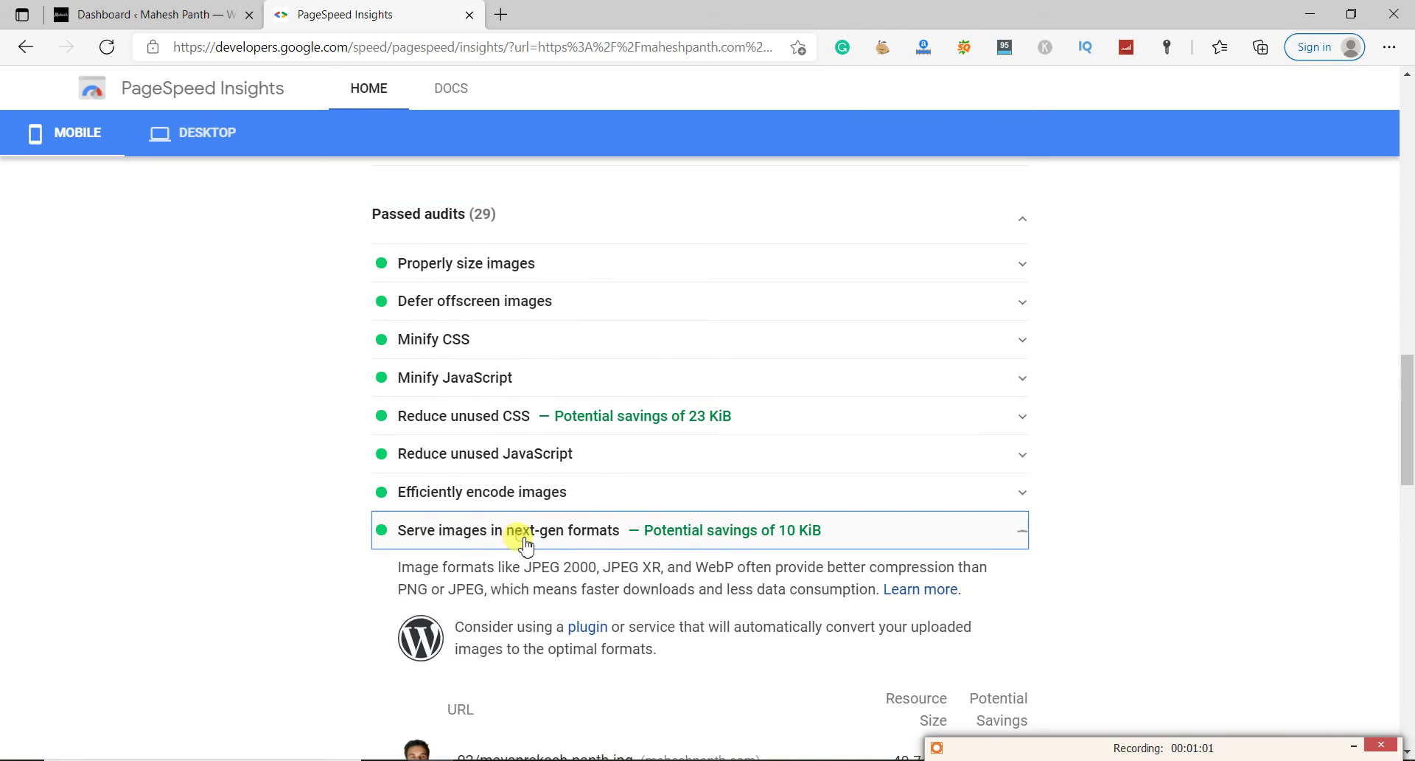
scroll(525, 538, down, 3)
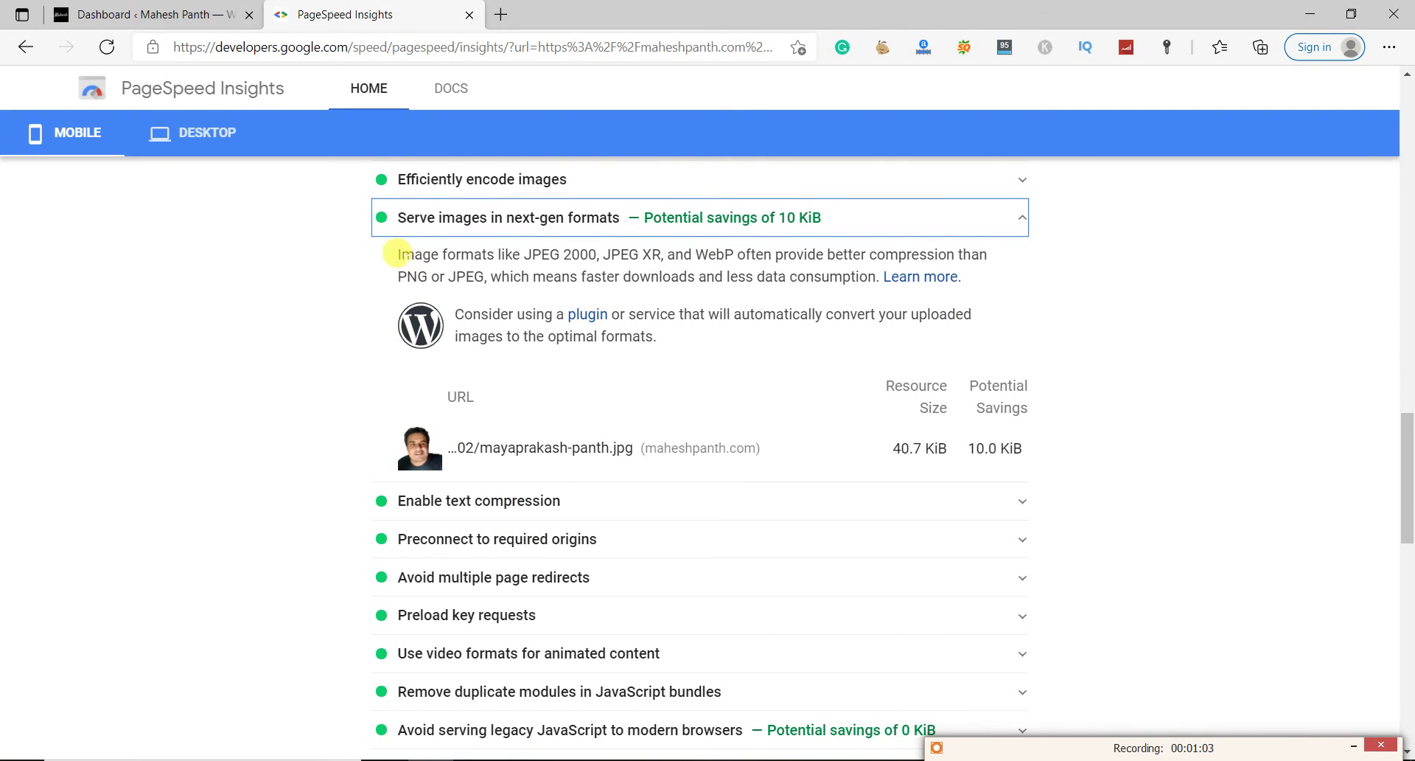
drag(396, 254, 547, 254)
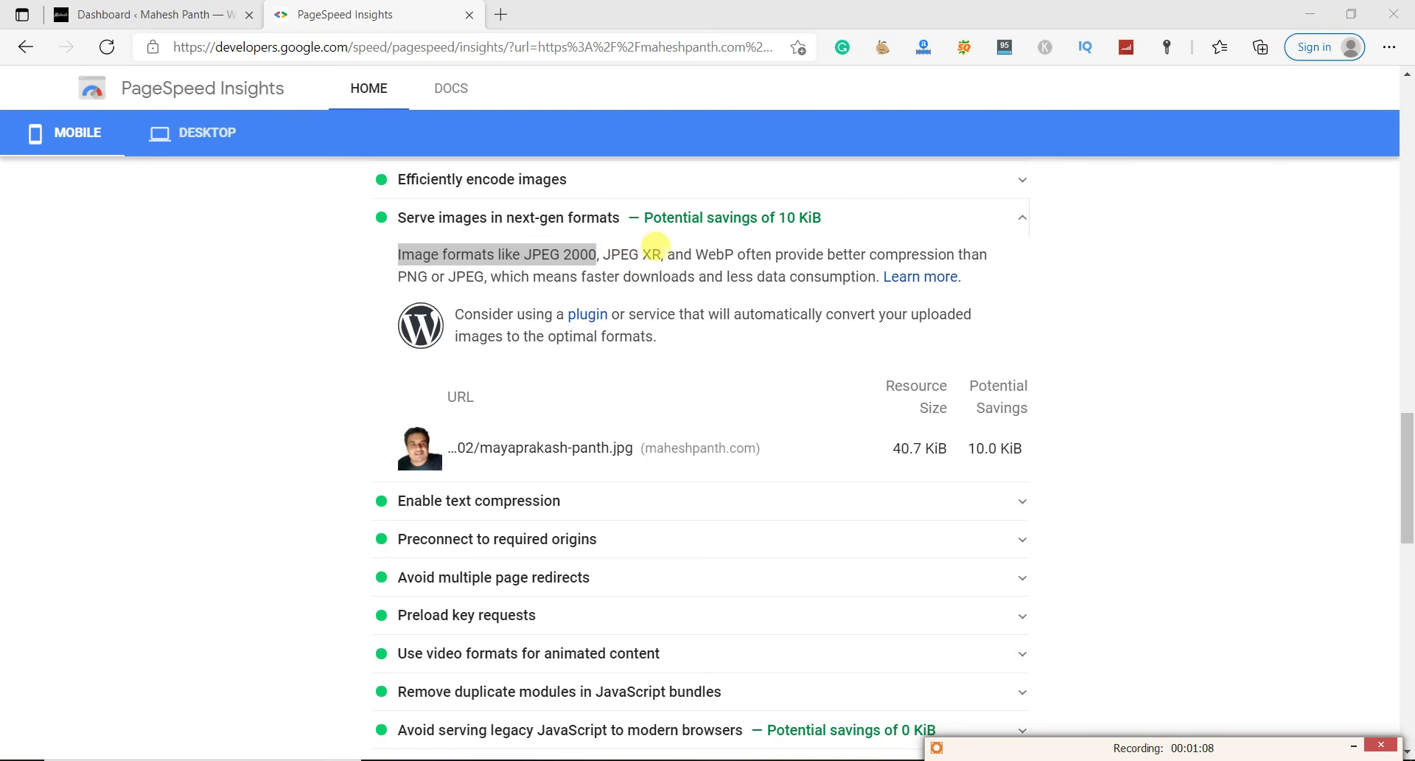
drag(696, 254, 955, 255)
click(424, 269)
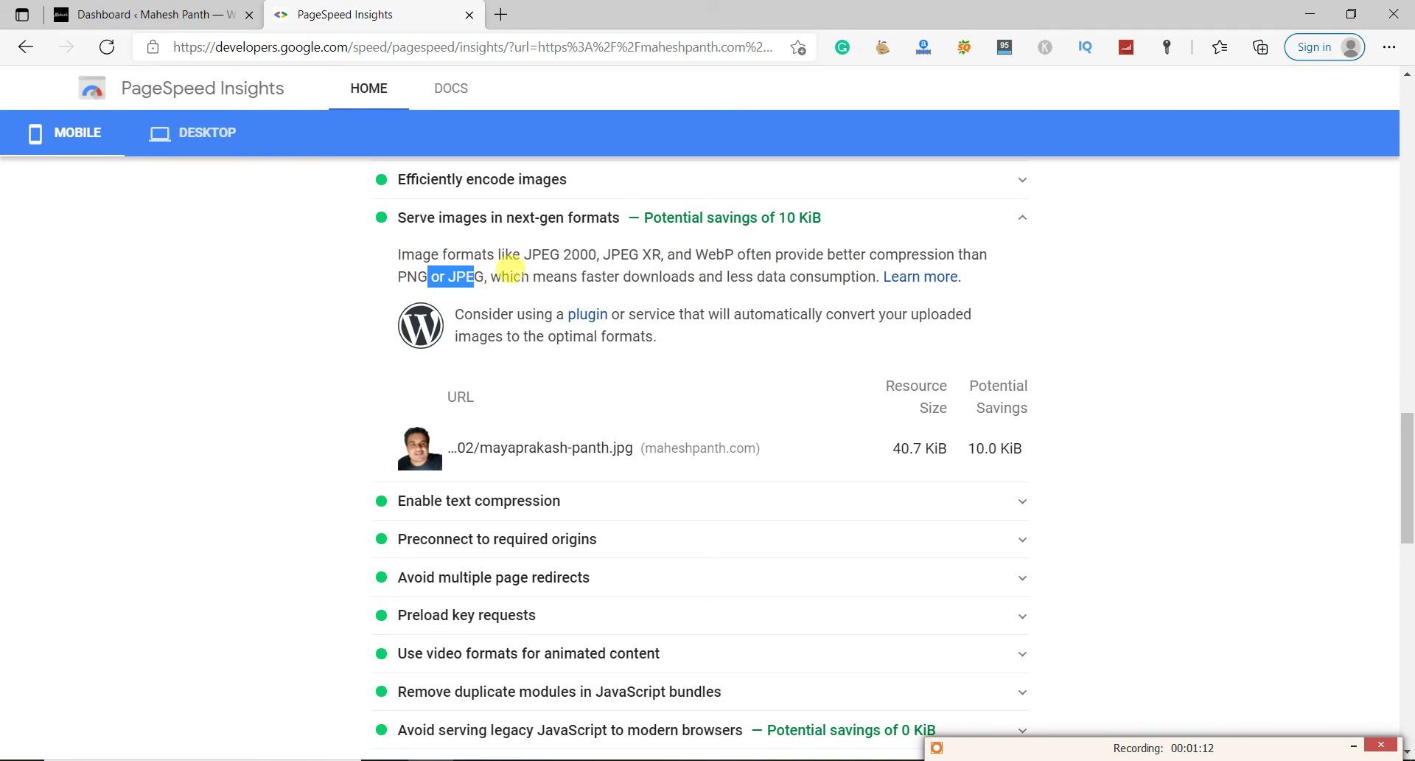
drag(521, 276, 841, 277)
Read the audit's linked web.dev article on why to serve images in AVIF or WebP format, then close it
click(921, 278)
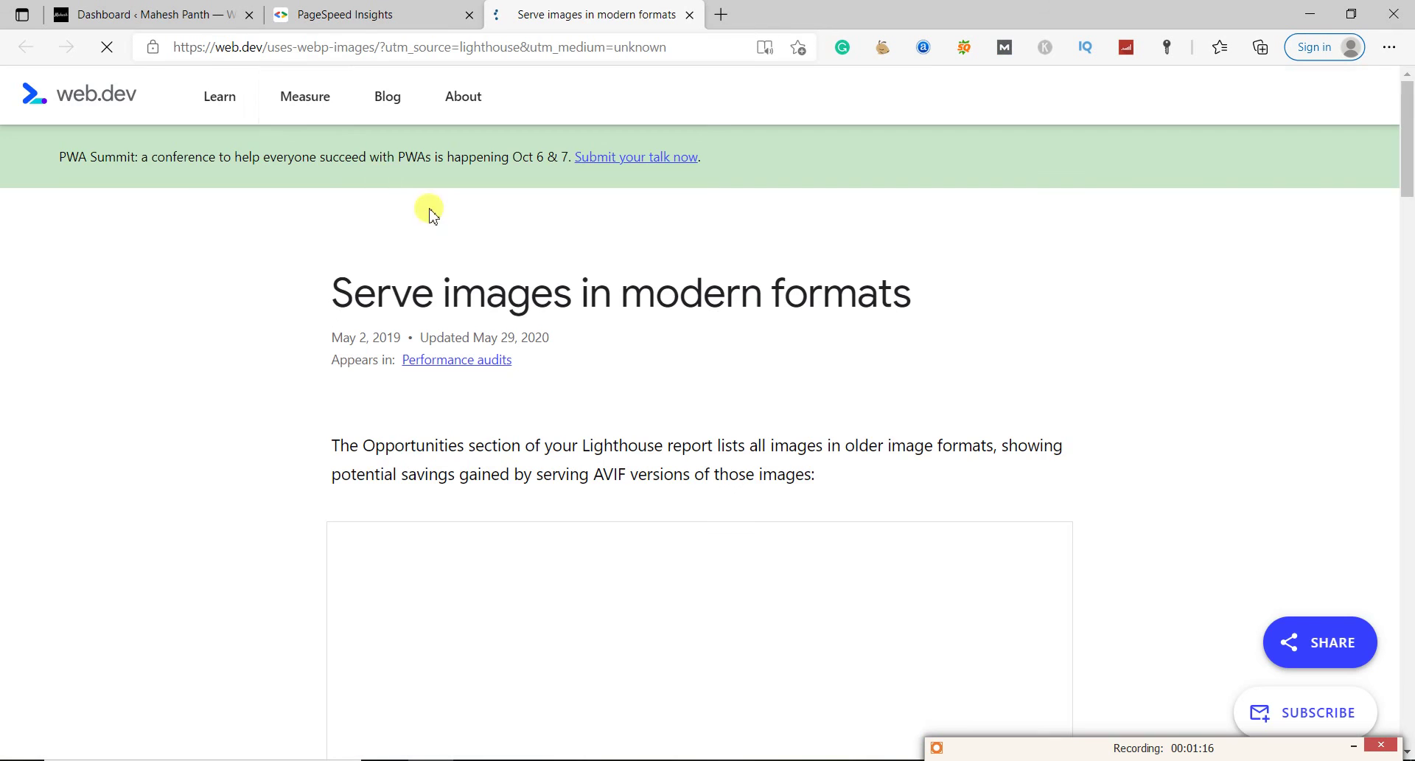
scroll(404, 346, down, 2)
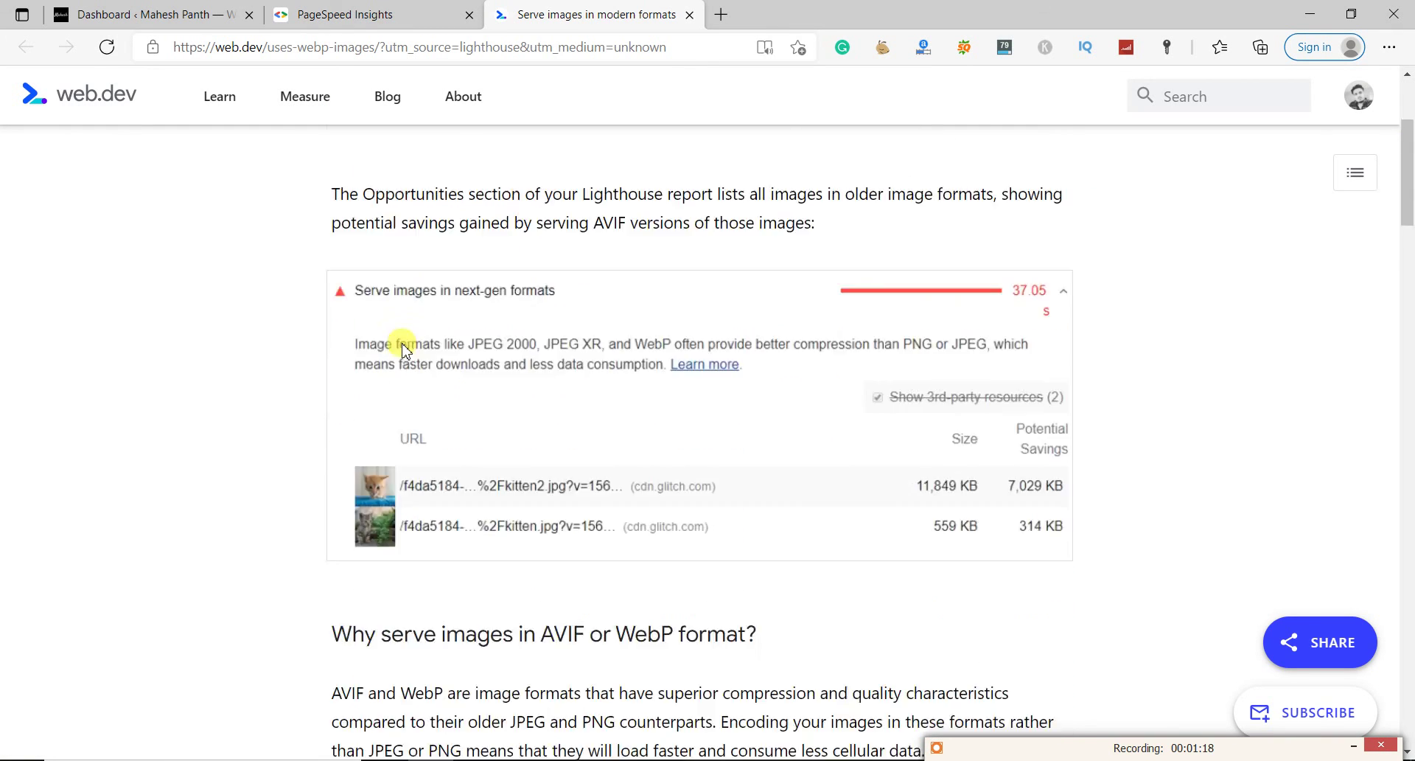
scroll(404, 346, down, 5)
drag(332, 260, 737, 254)
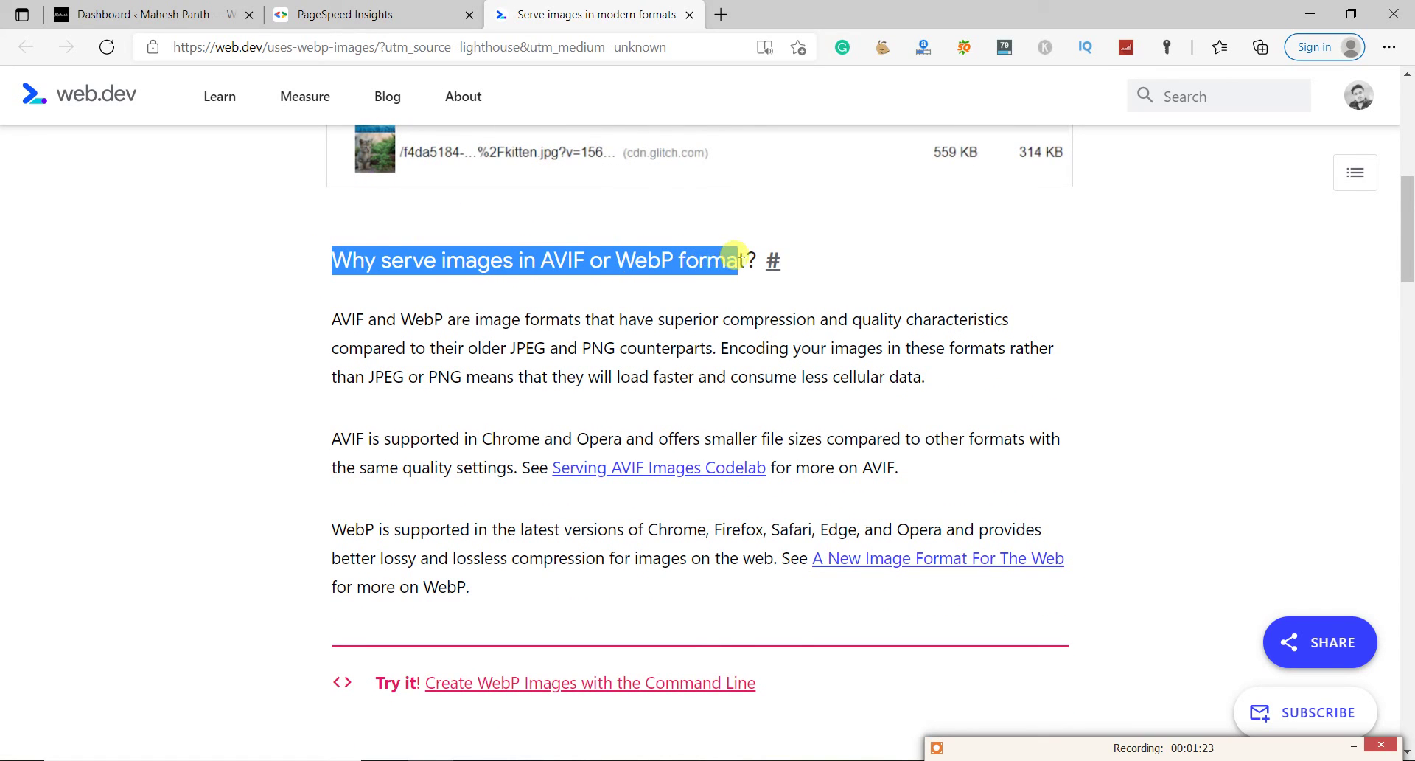
drag(340, 319, 1009, 319)
drag(381, 349, 669, 357)
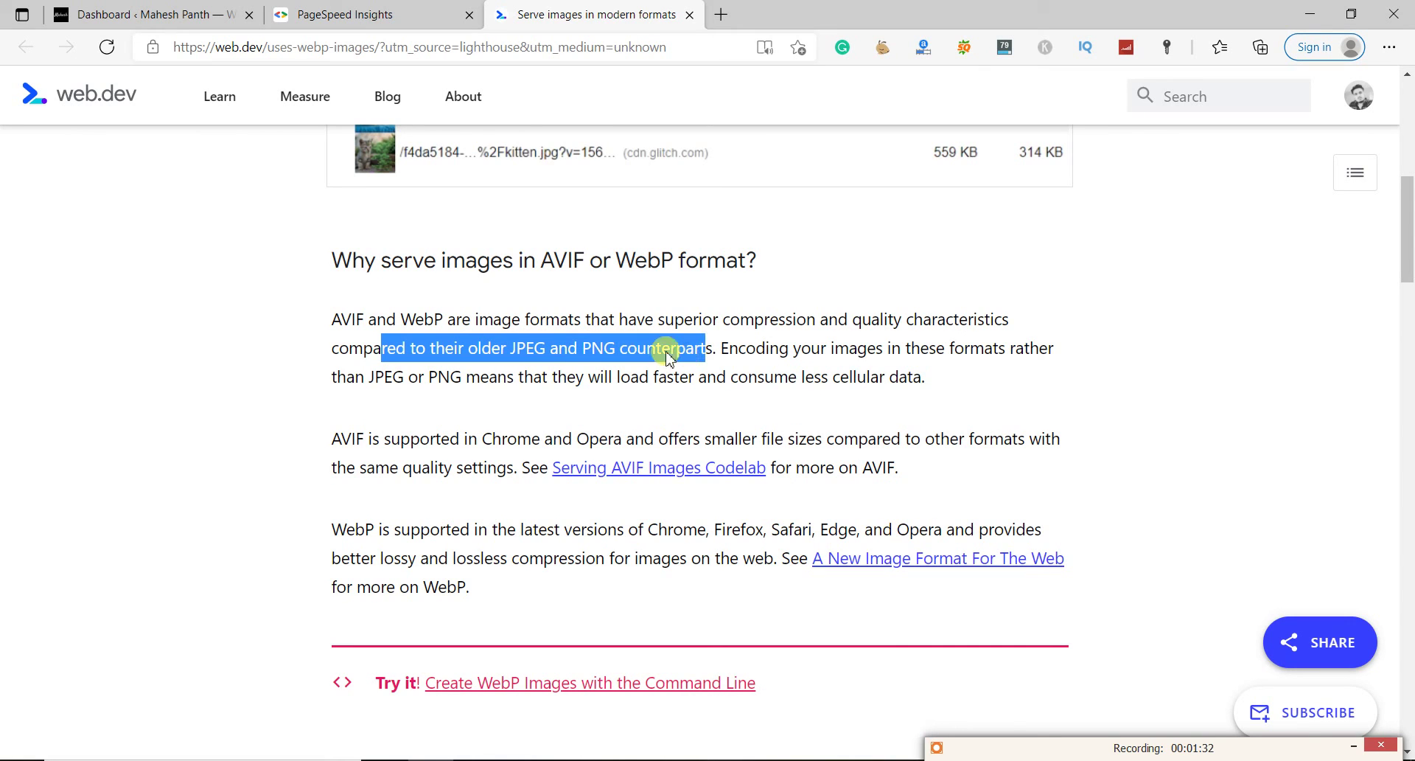
click(689, 15)
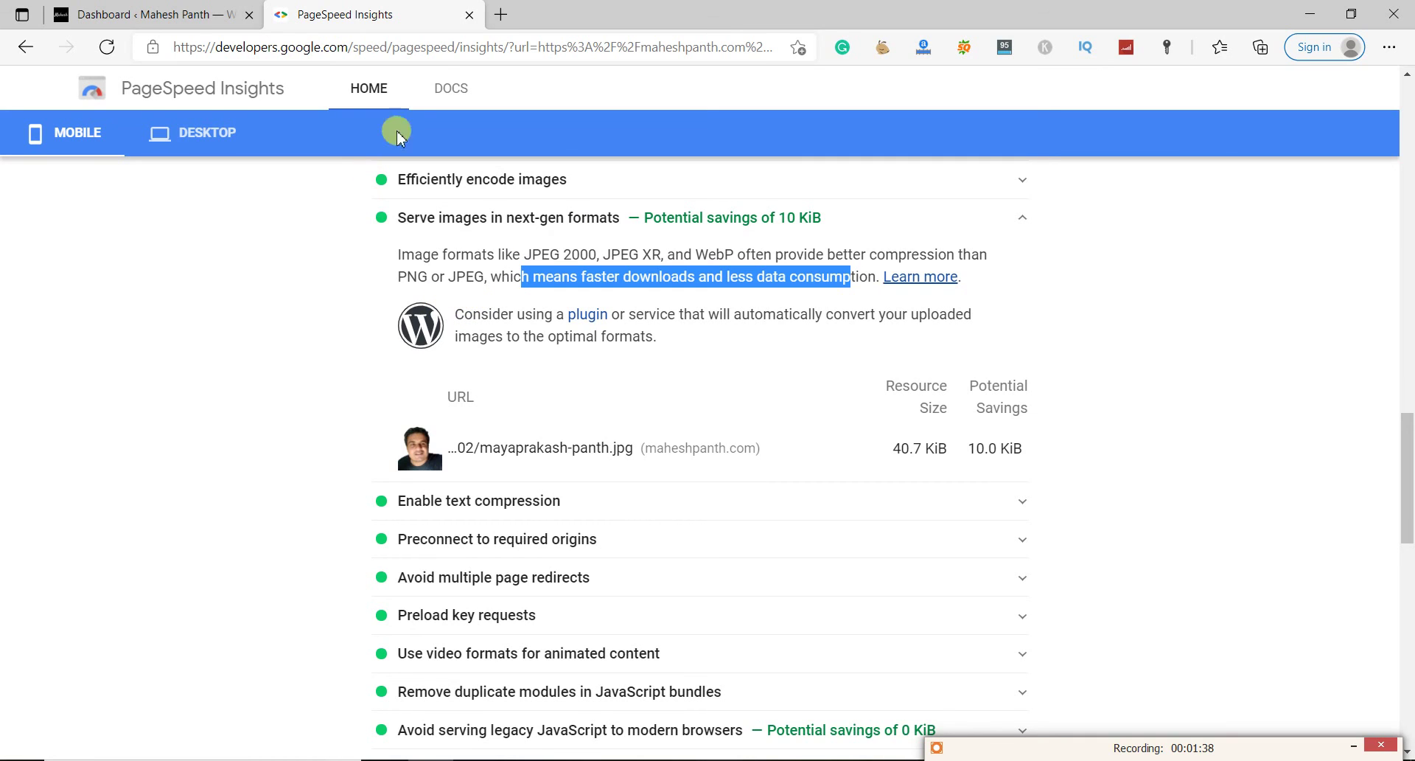
Open the site's homepage in a new browser tab and find the profile photo in the introduction
click(501, 14)
text(maheshpanth.com)
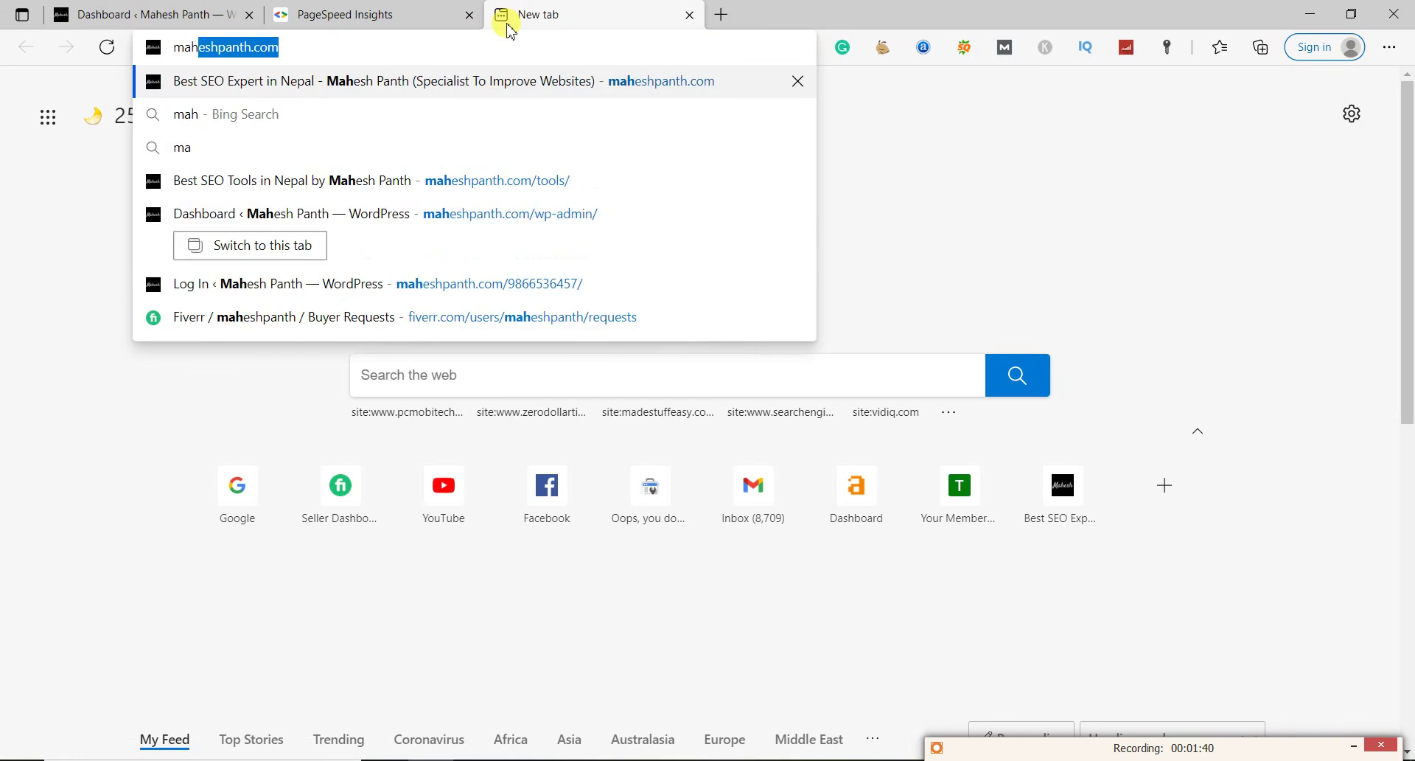
key(Return)
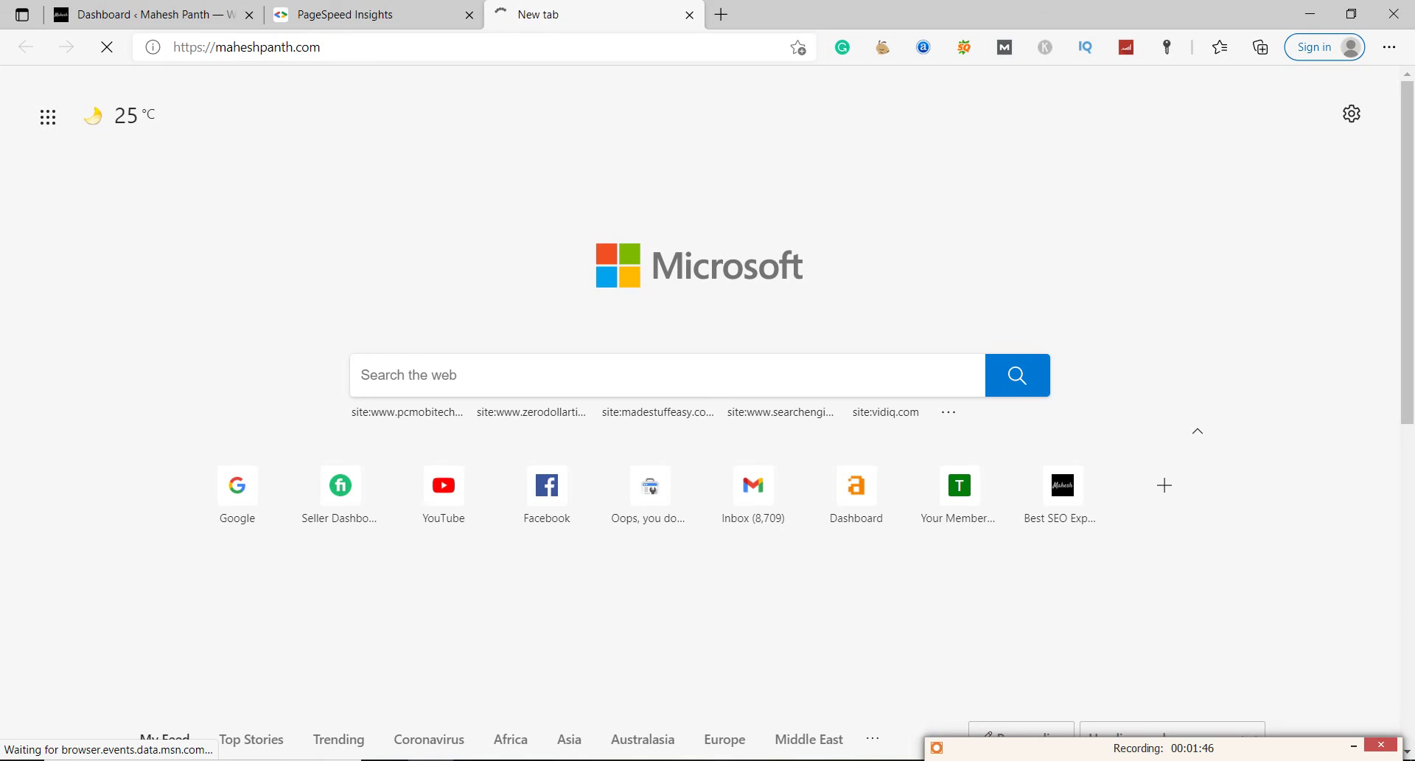
scroll(376, 542, down, 3)
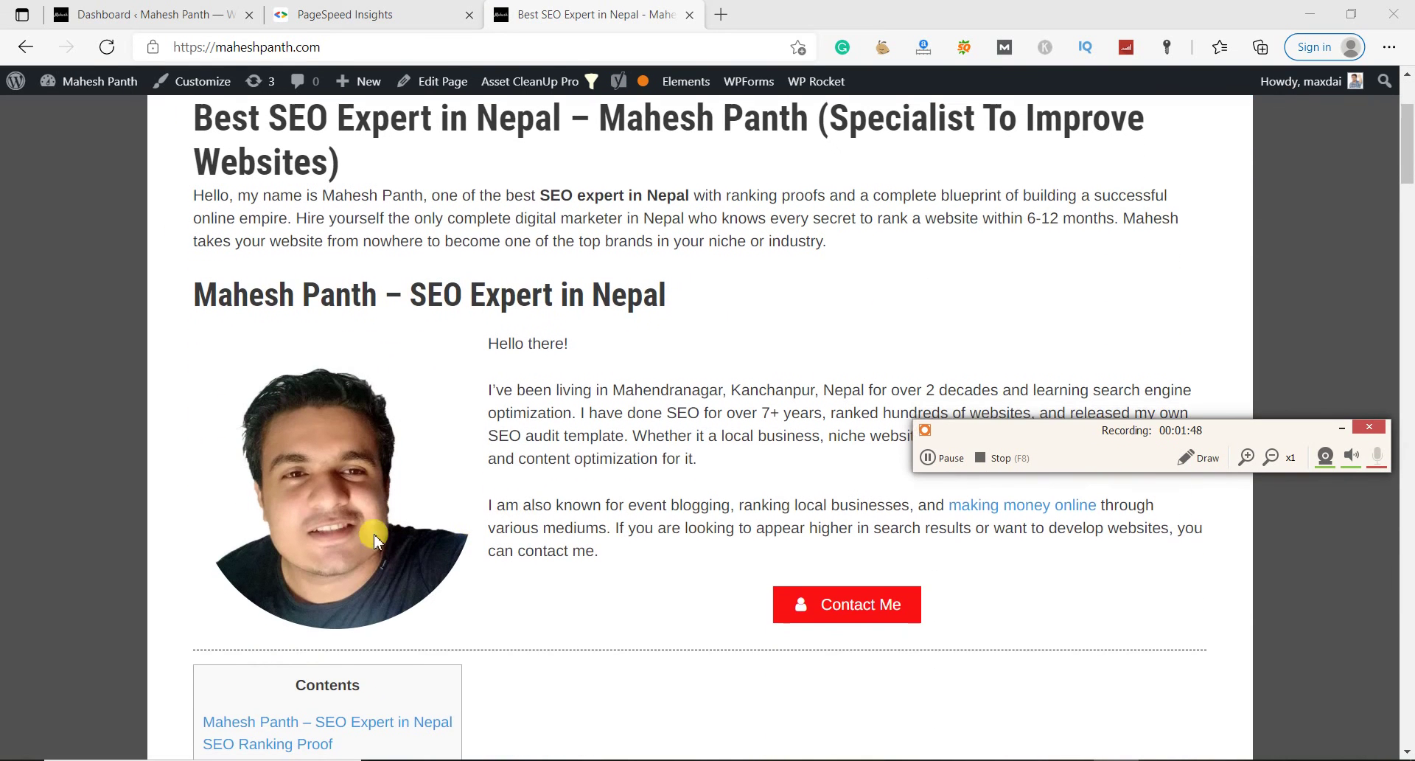
View the homepage profile photo in its own tab, check the file extension in its URL, and close it
right_click(329, 474)
click(430, 191)
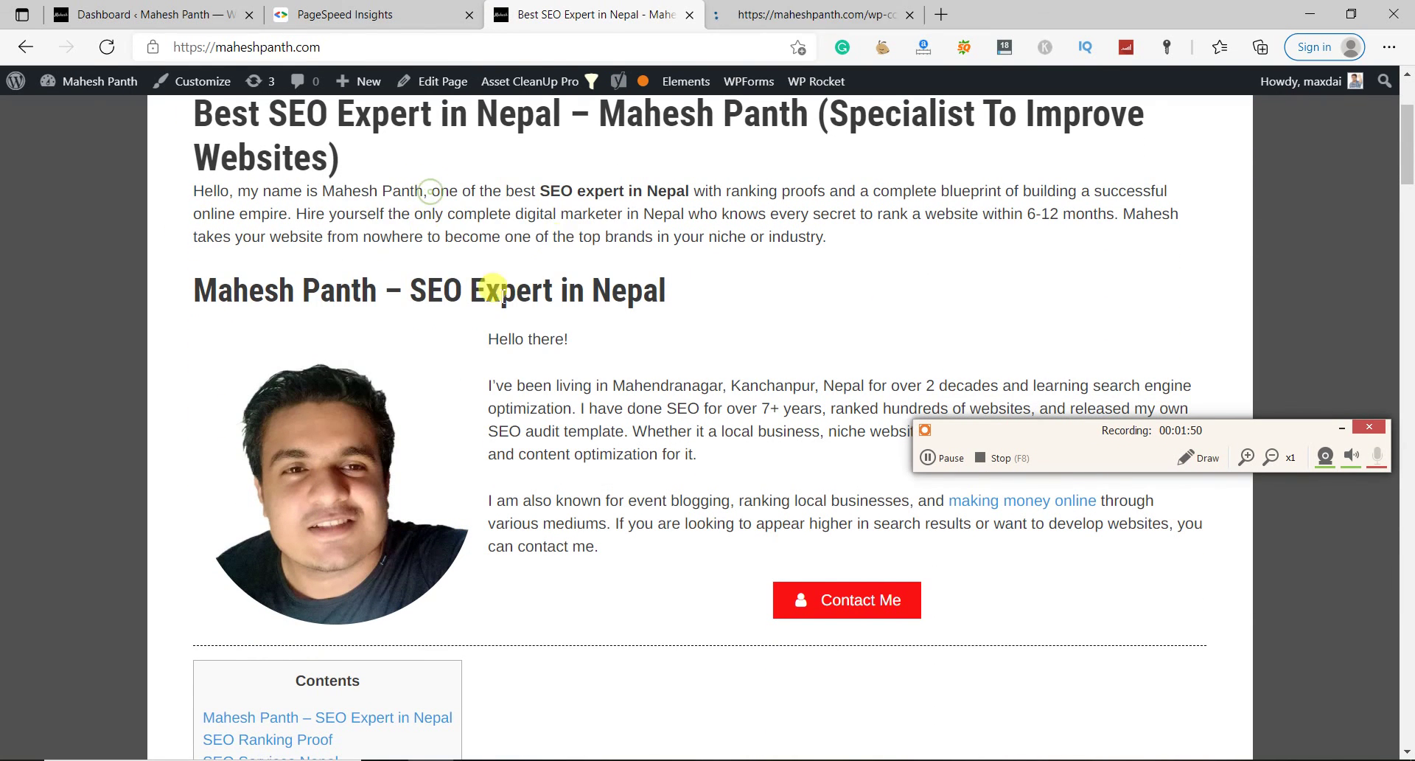
click(737, 15)
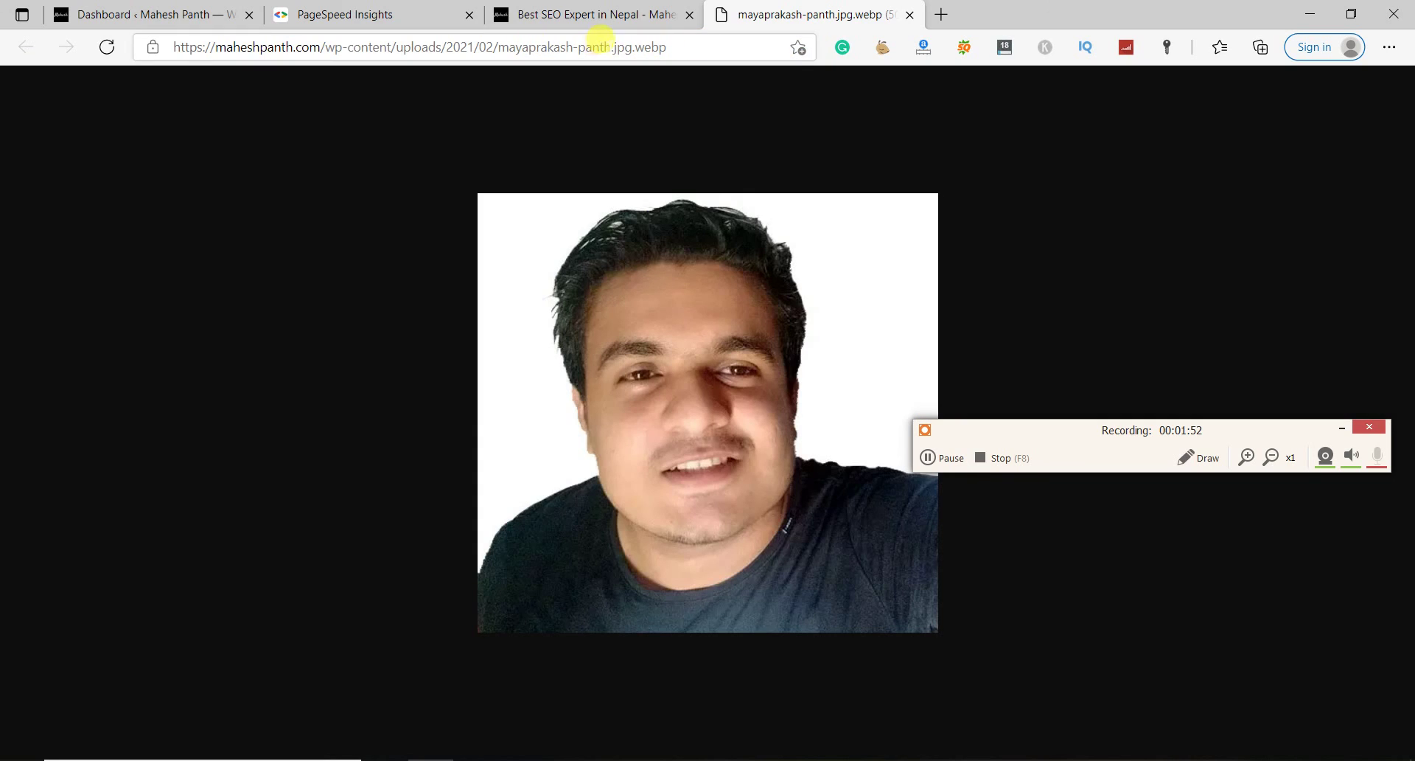
drag(632, 47, 674, 42)
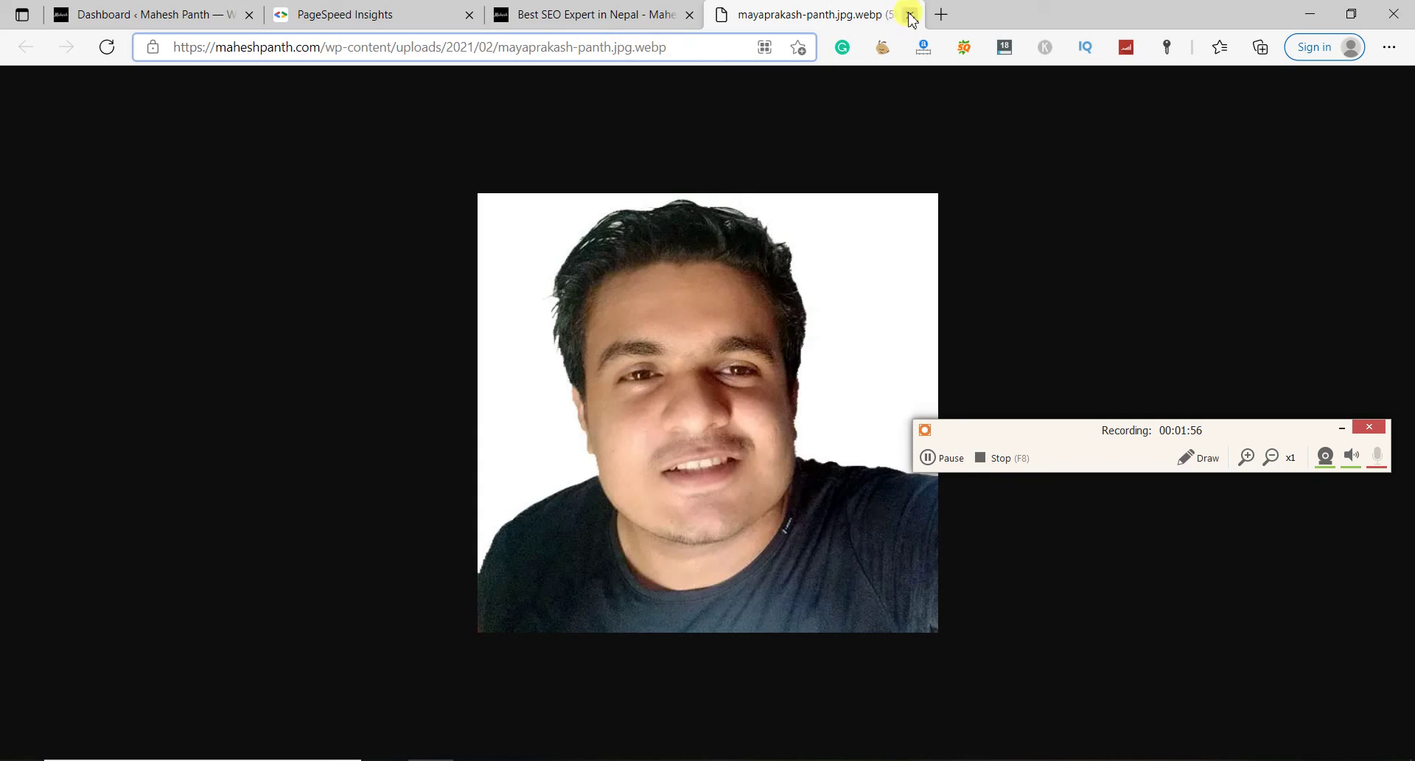
click(912, 16)
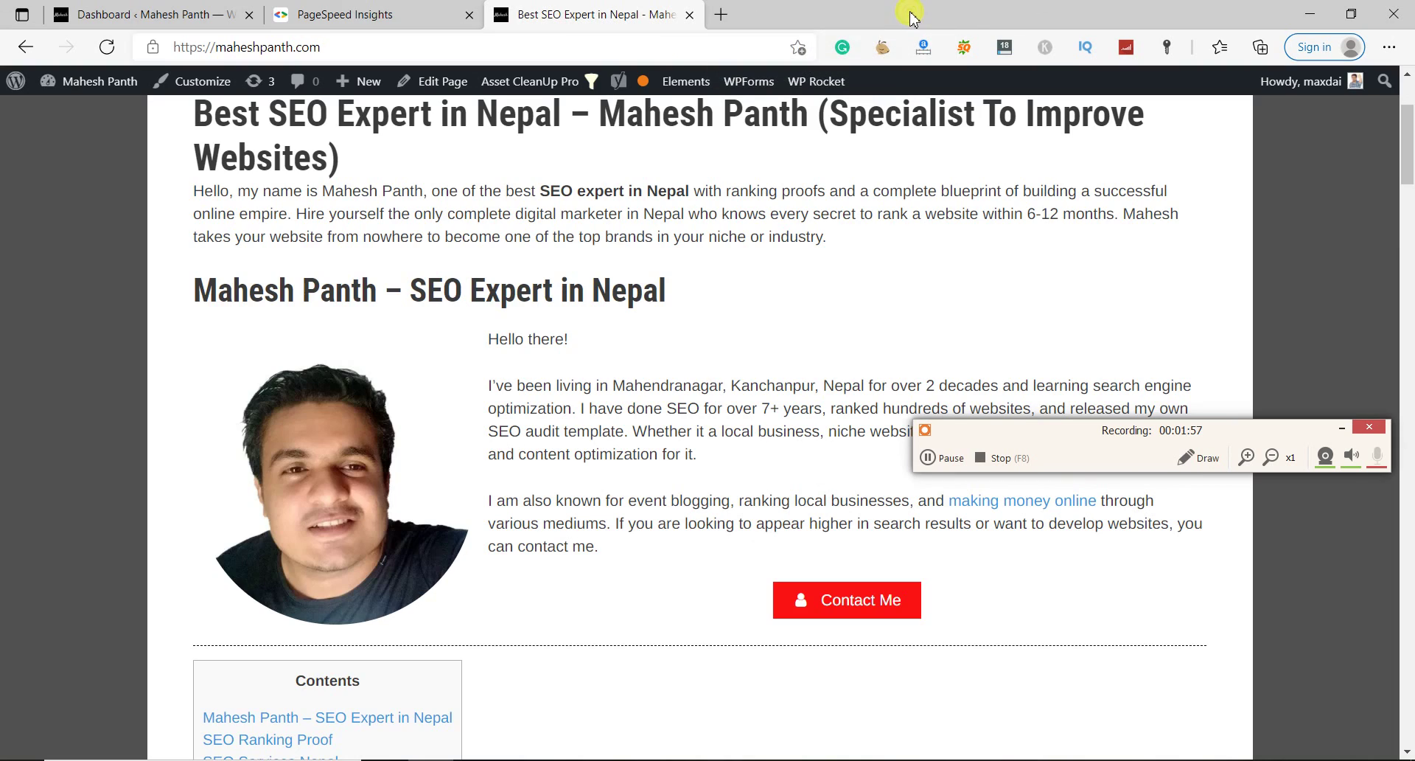
Return to the WordPress dashboard and search the plugin directory for "ewww image"
click(216, 9)
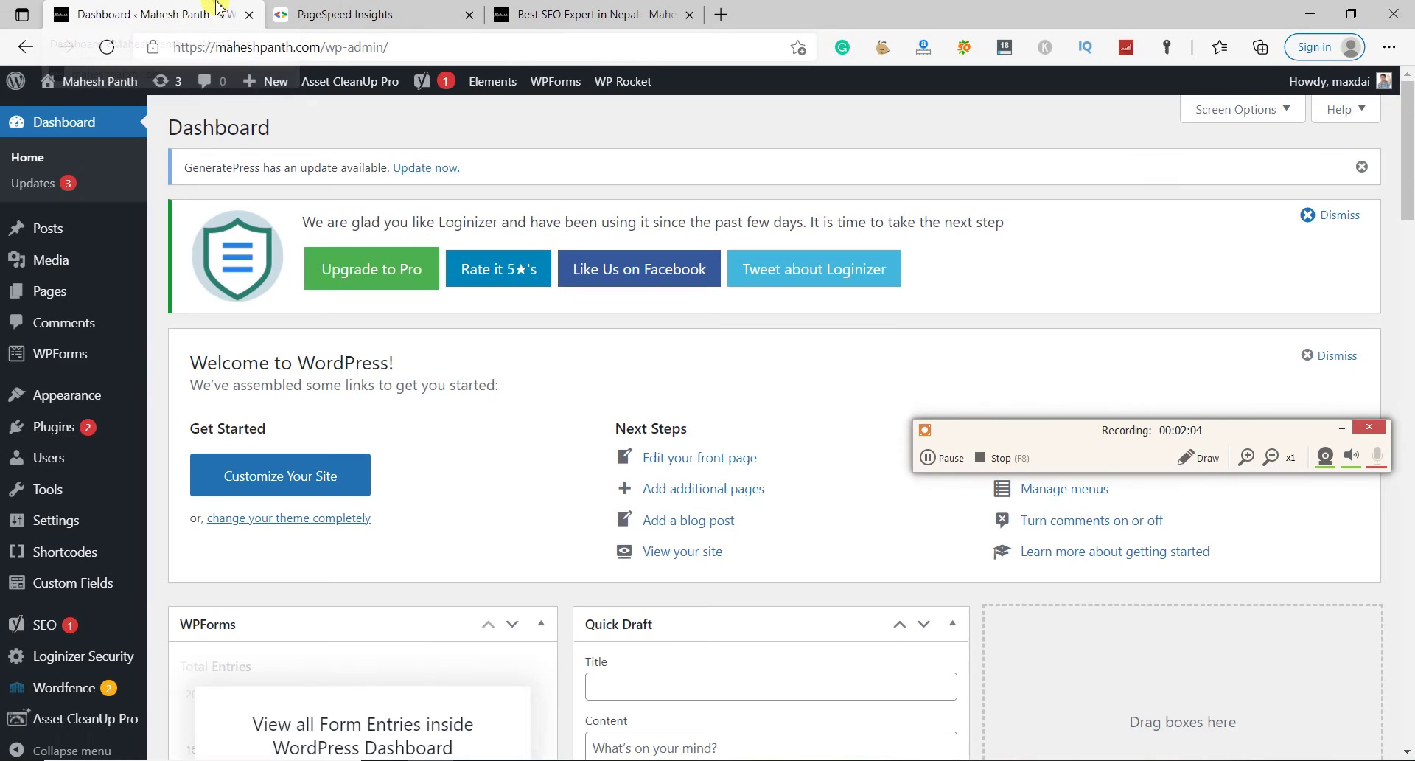
mouse_move(103, 350)
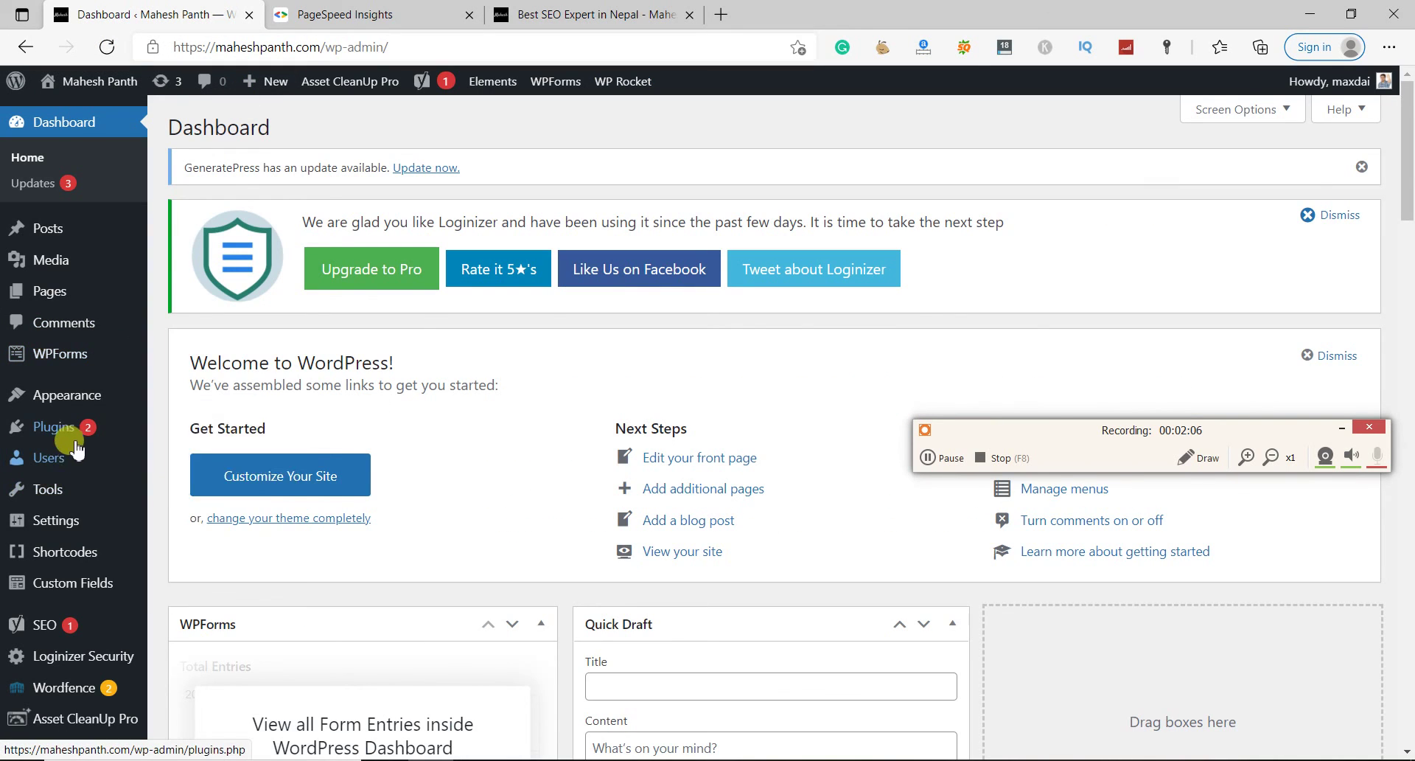
mouse_move(82, 427)
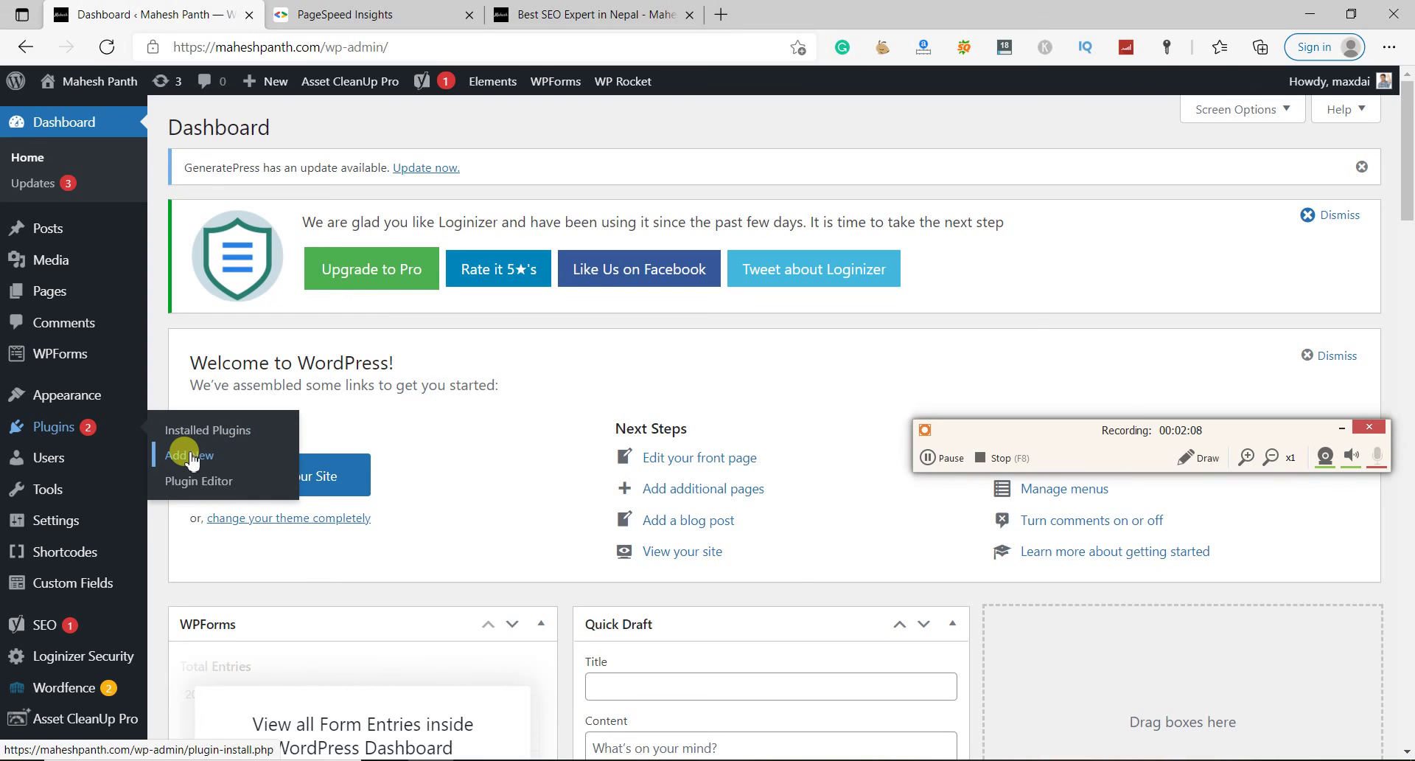
click(190, 455)
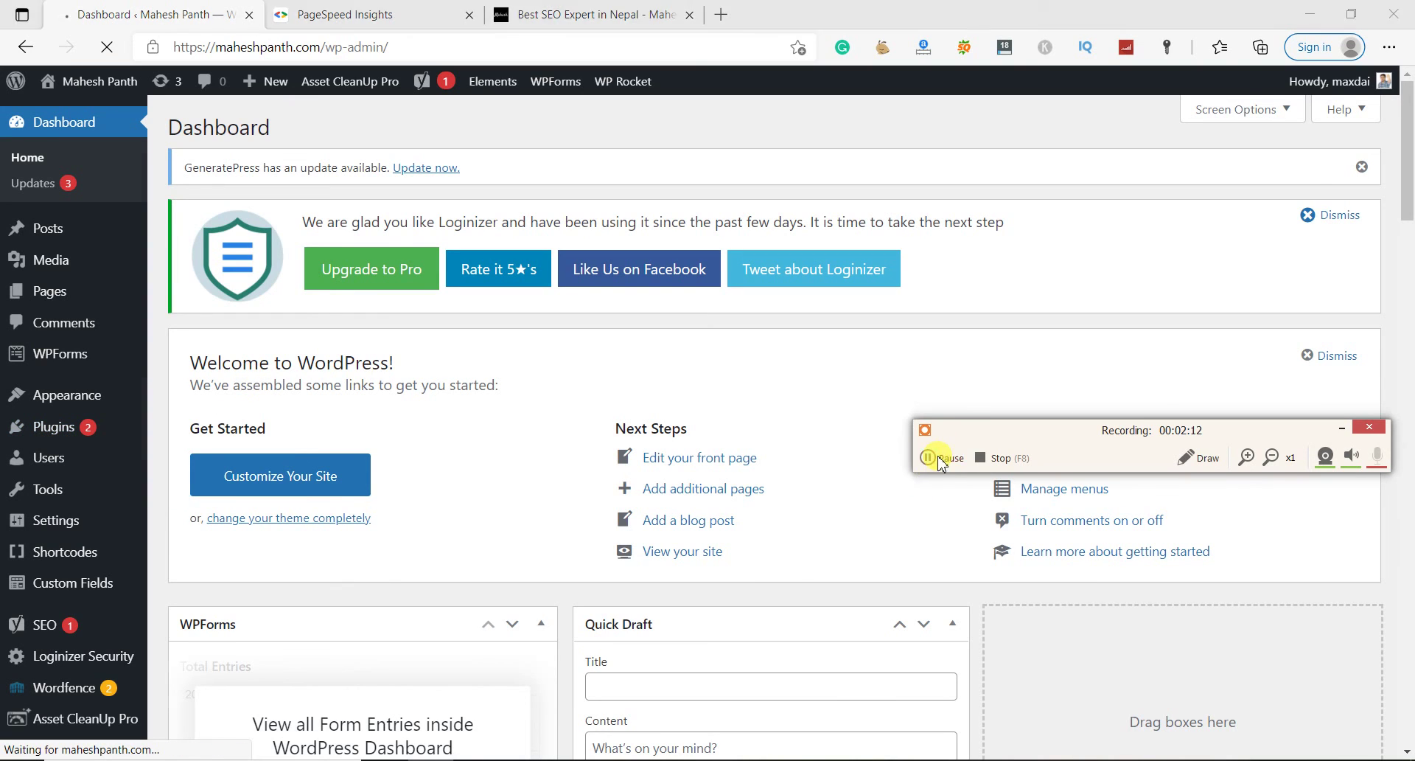
click(1170, 346)
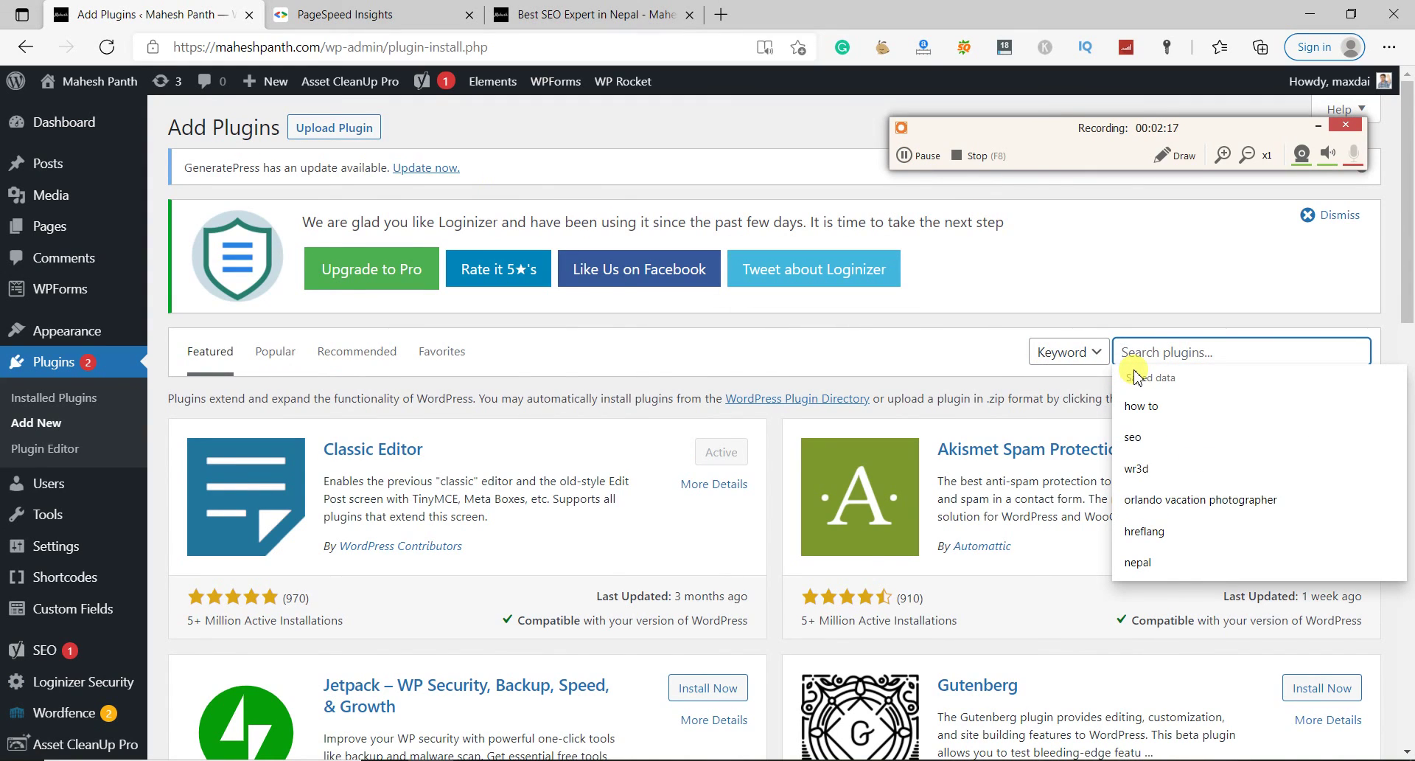
text(eww)
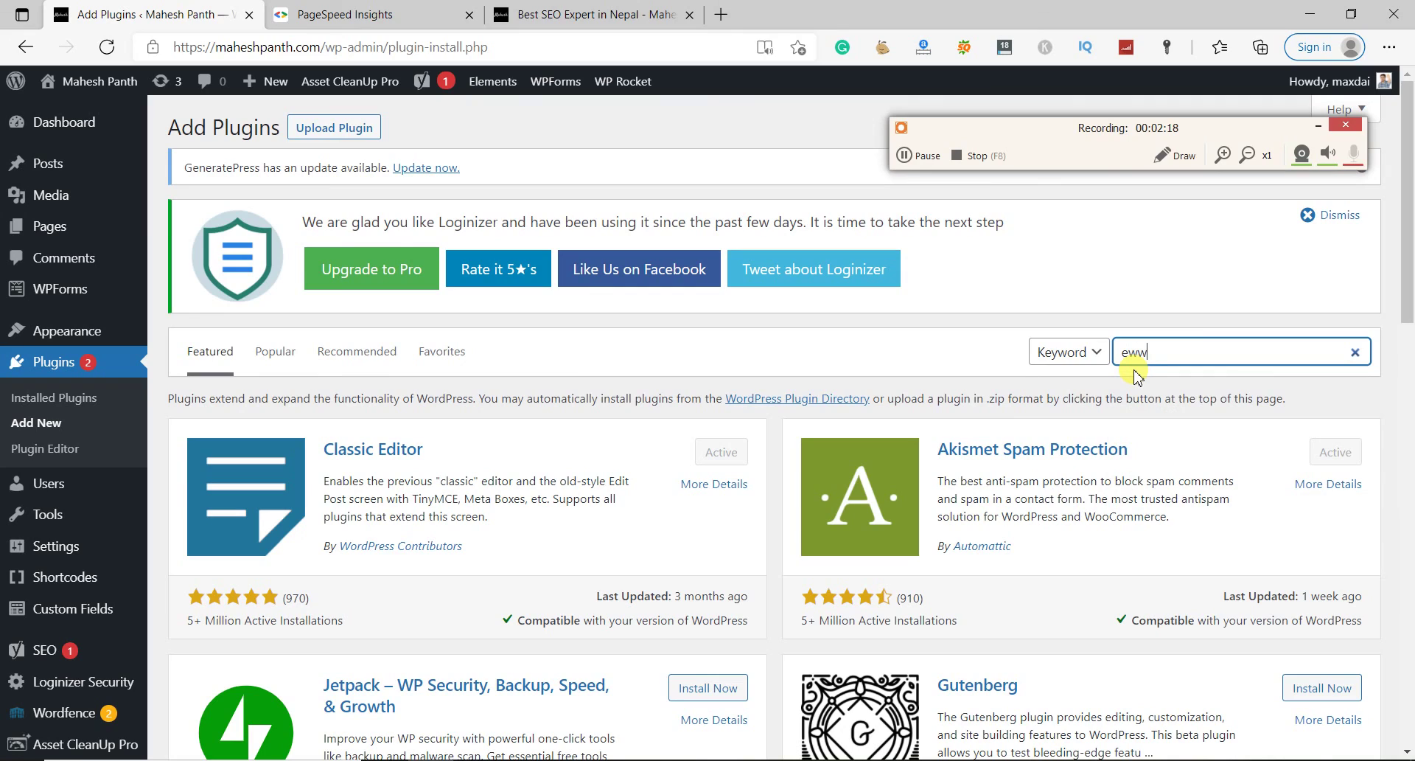
text(w image)
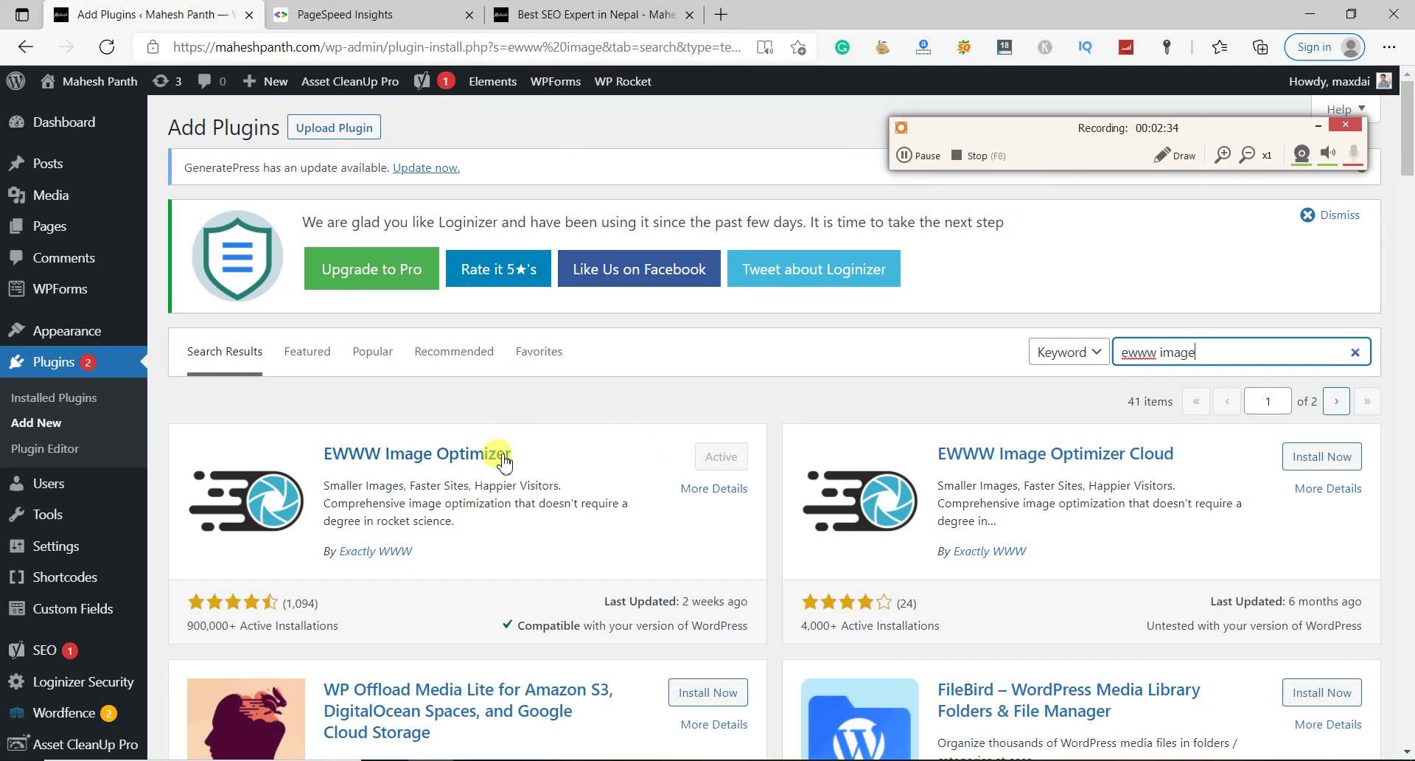
Open the EWWW Image Optimizer settings and review the Basic options from Remove Metadata to WebP Conversion
scroll(88, 531, down, 2)
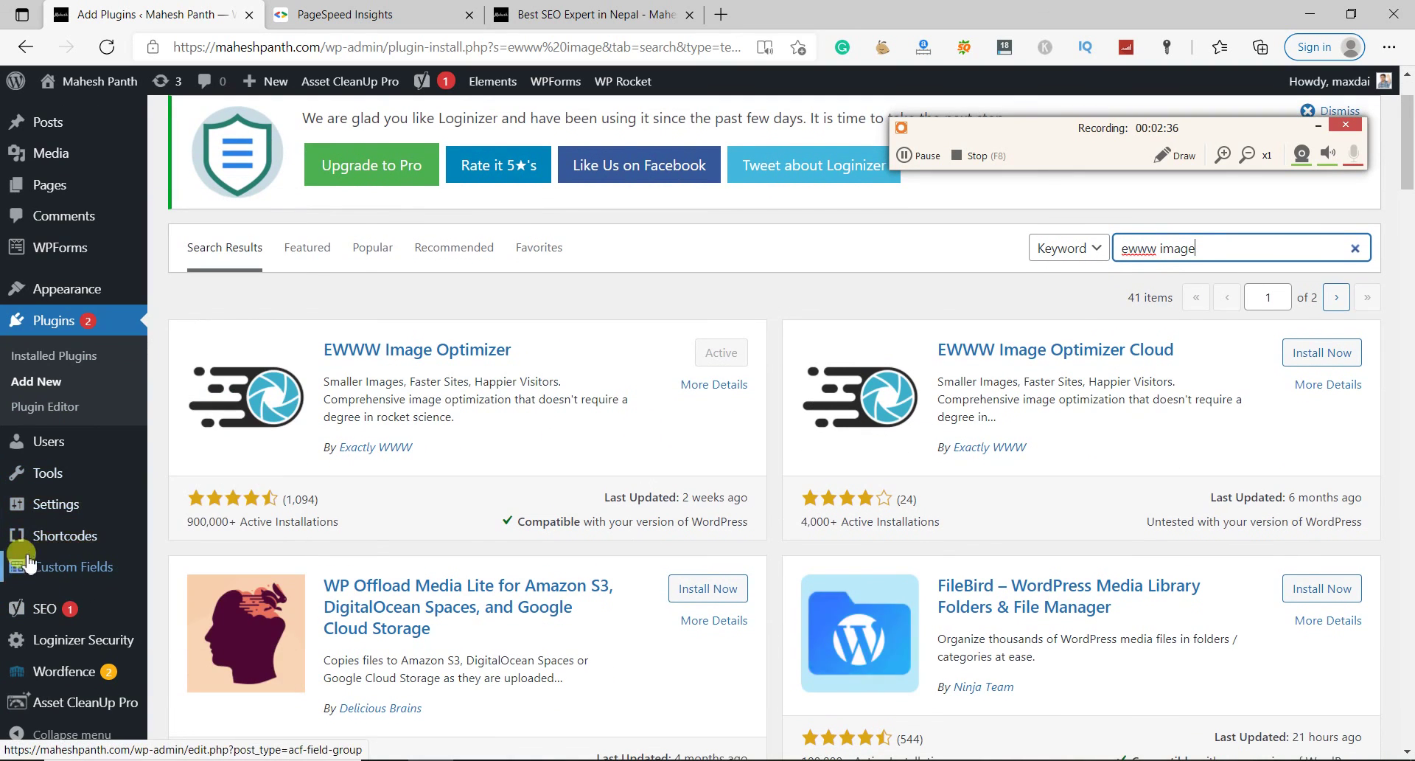
mouse_move(44, 503)
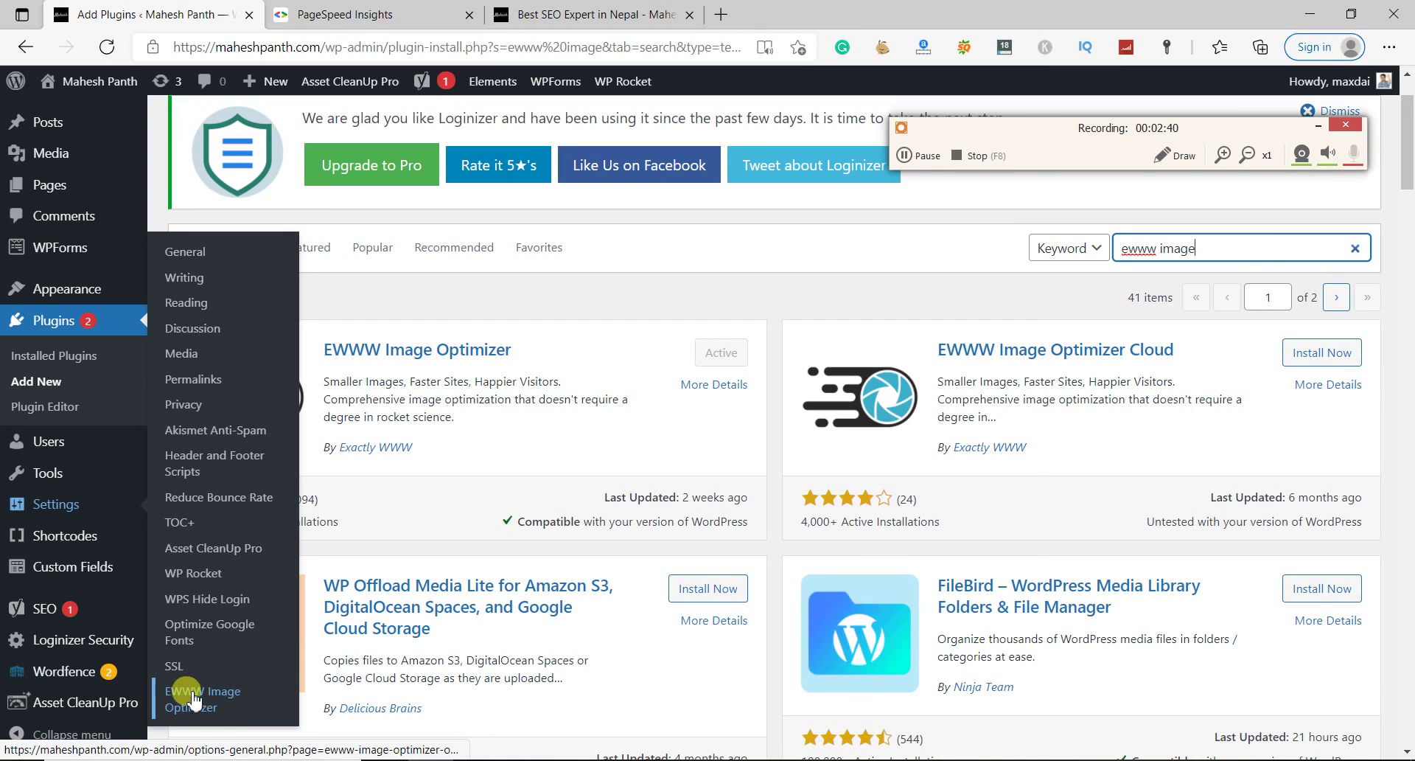
click(220, 707)
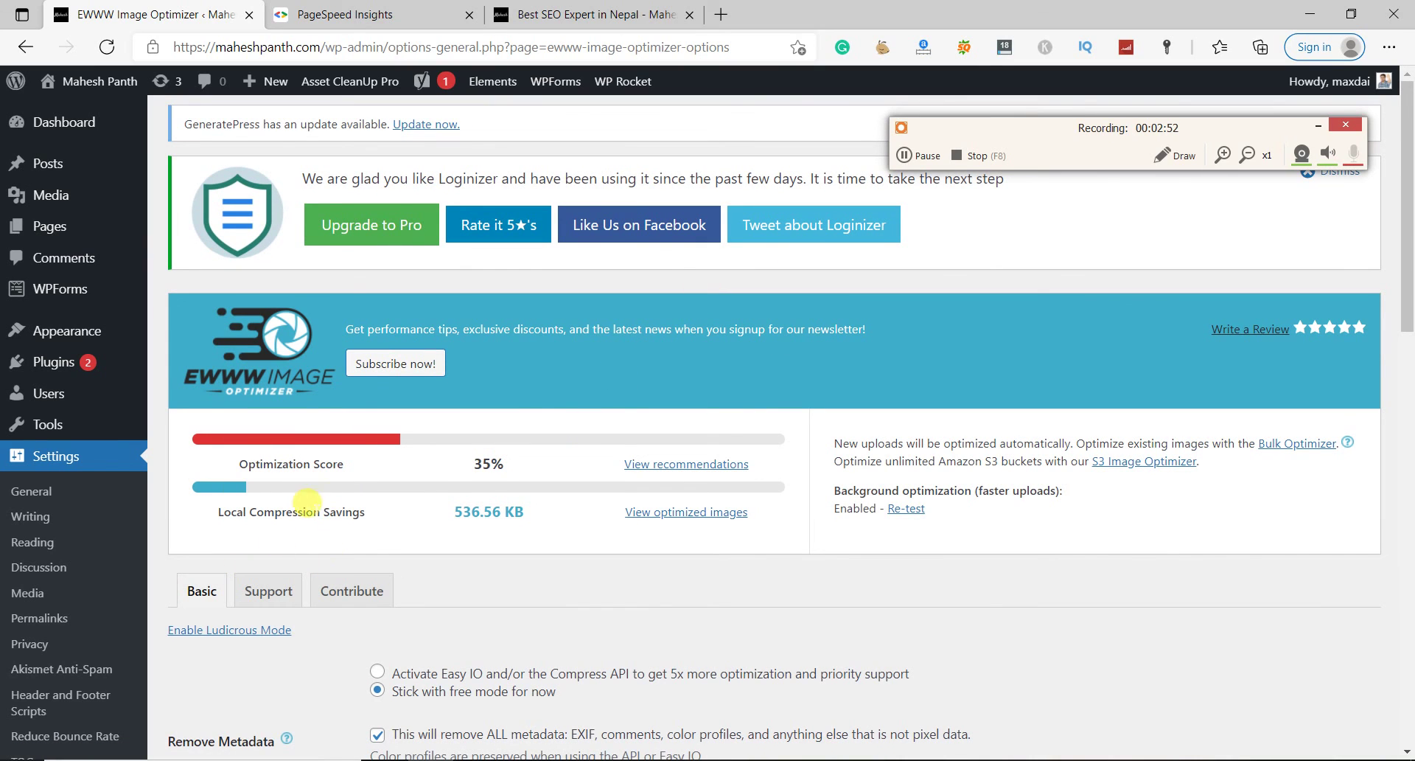
scroll(85, 567, down, 3)
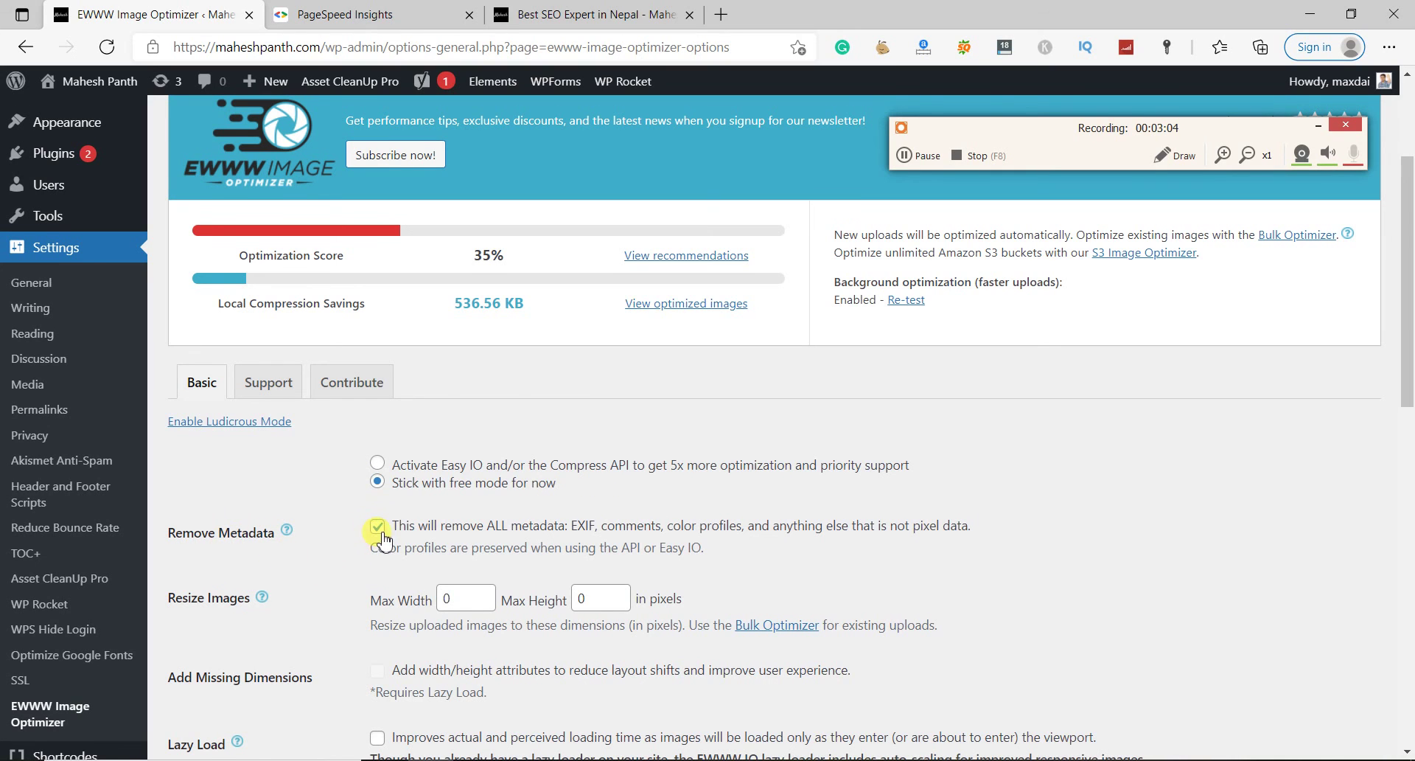
scroll(381, 540, down, 1)
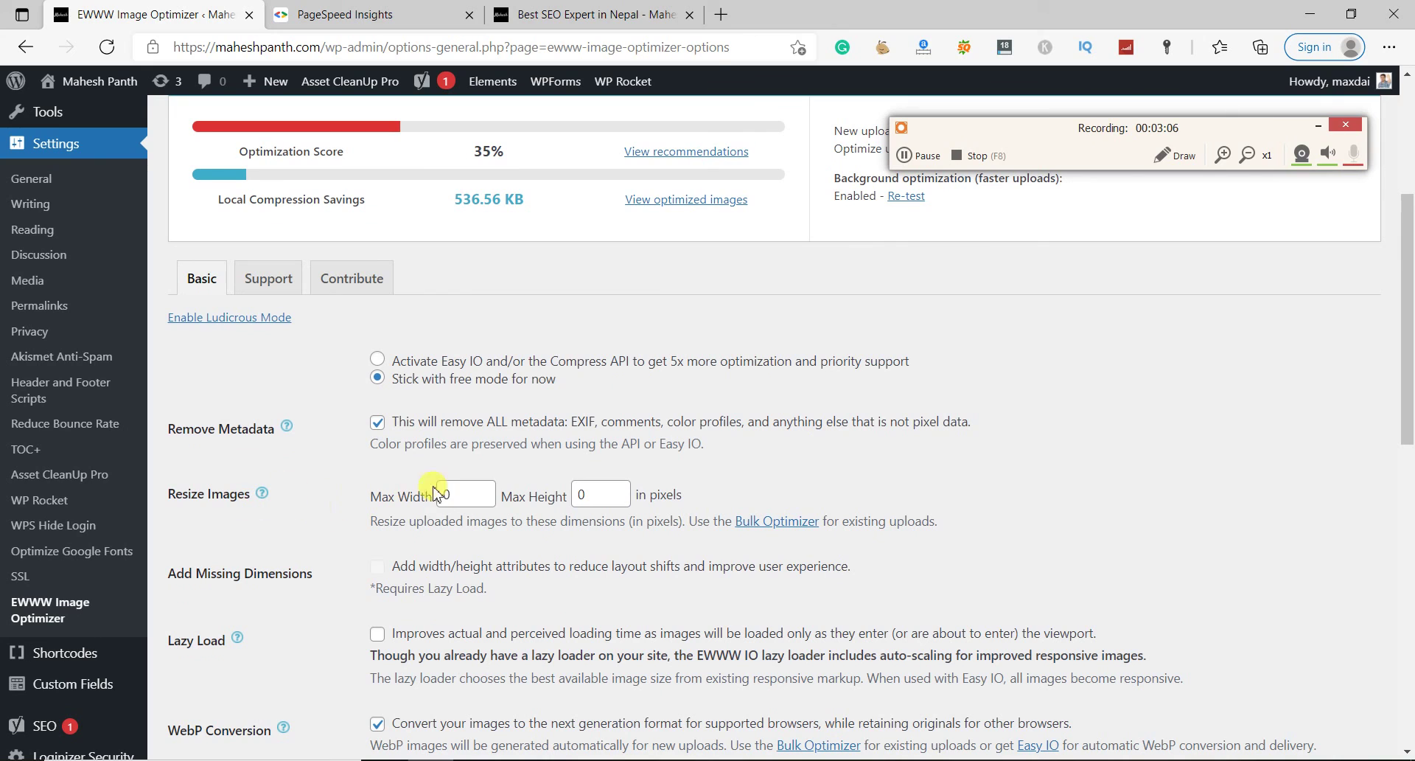
scroll(440, 513, down, 1)
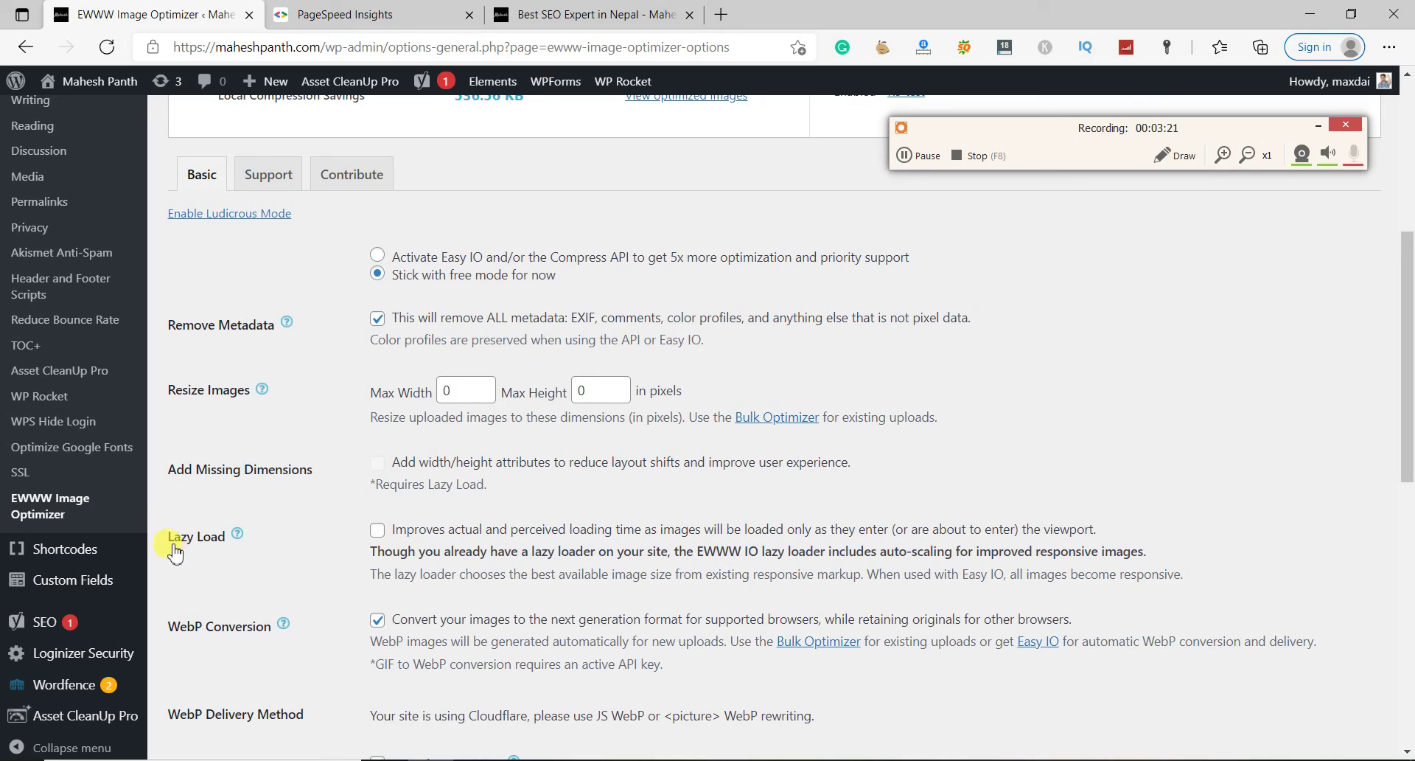
scroll(415, 514, down, 1)
right_click(415, 514)
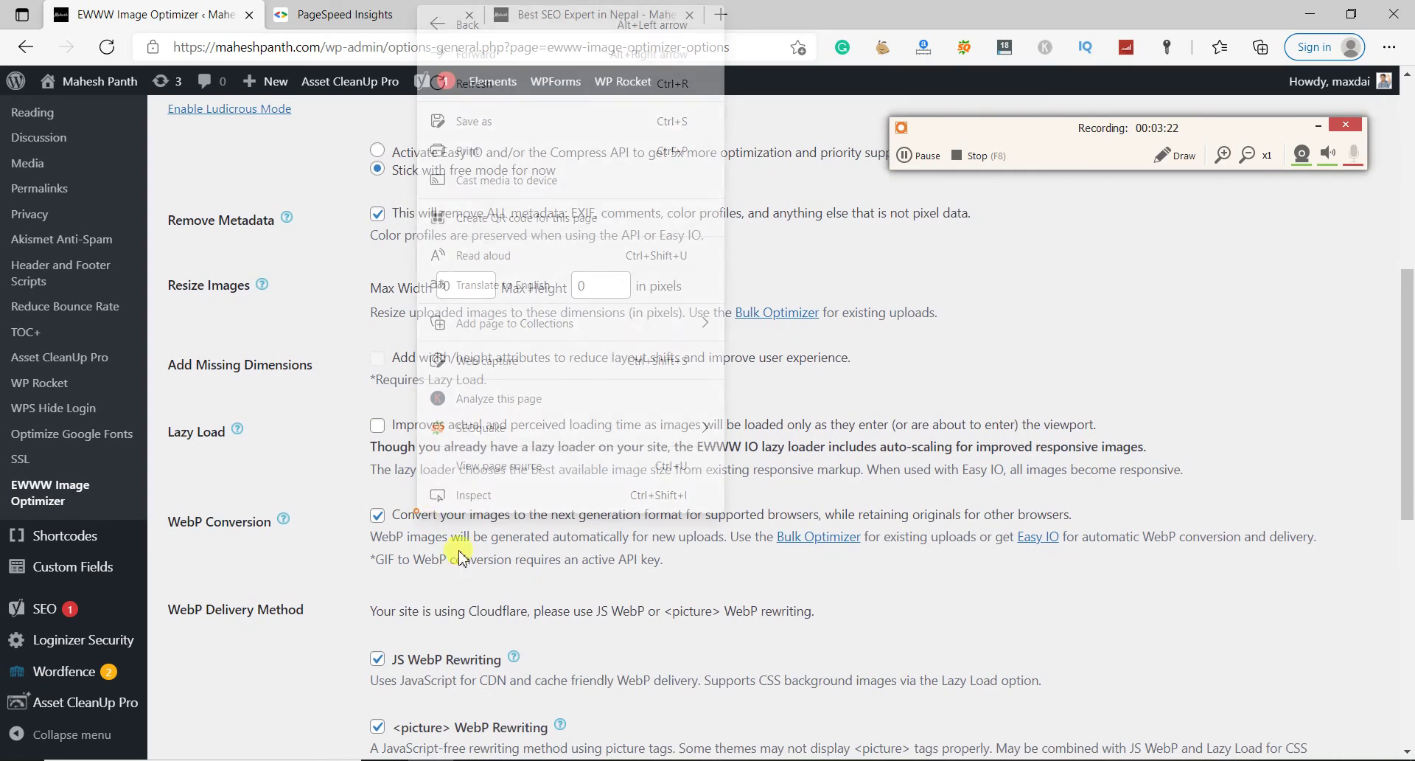
click(190, 543)
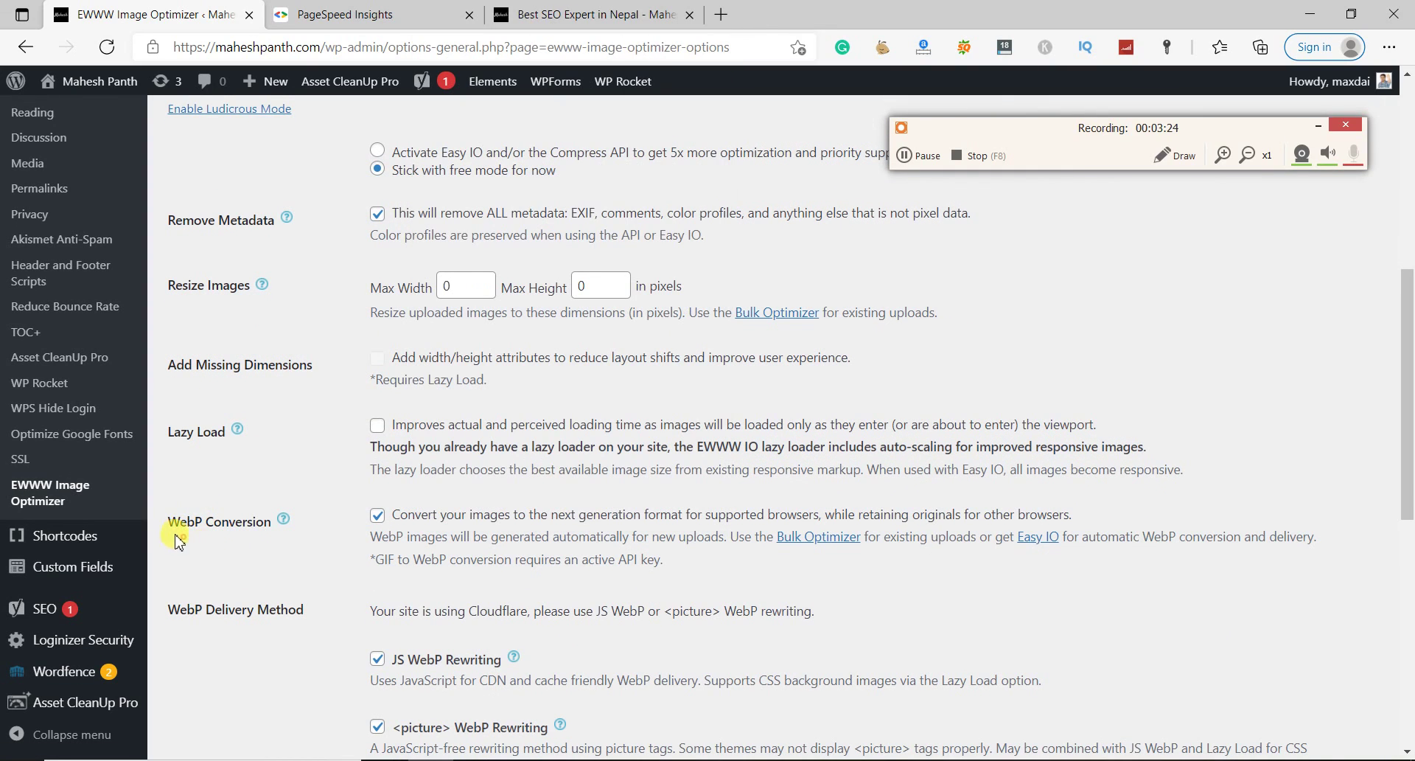
right_click(190, 533)
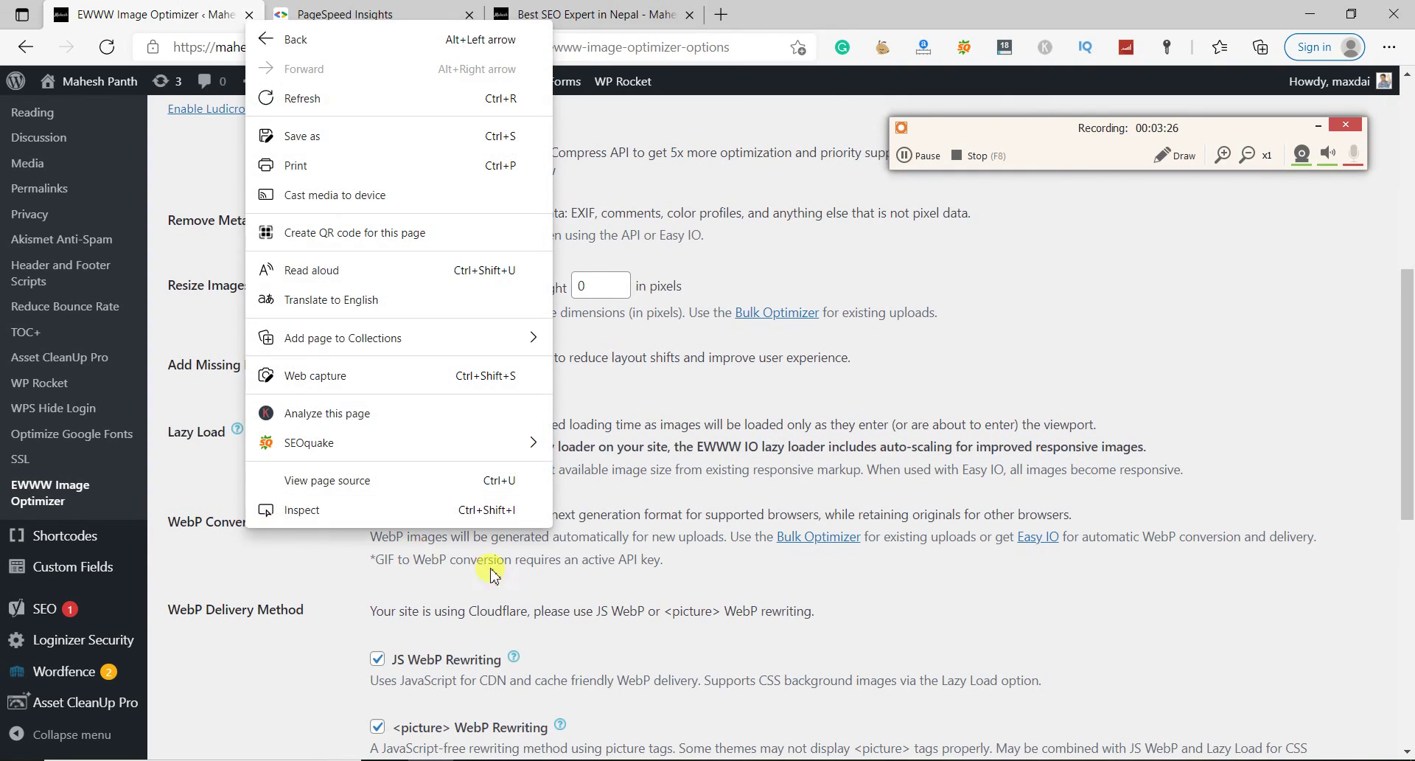
right_click(1106, 552)
click(1013, 573)
right_click(1061, 608)
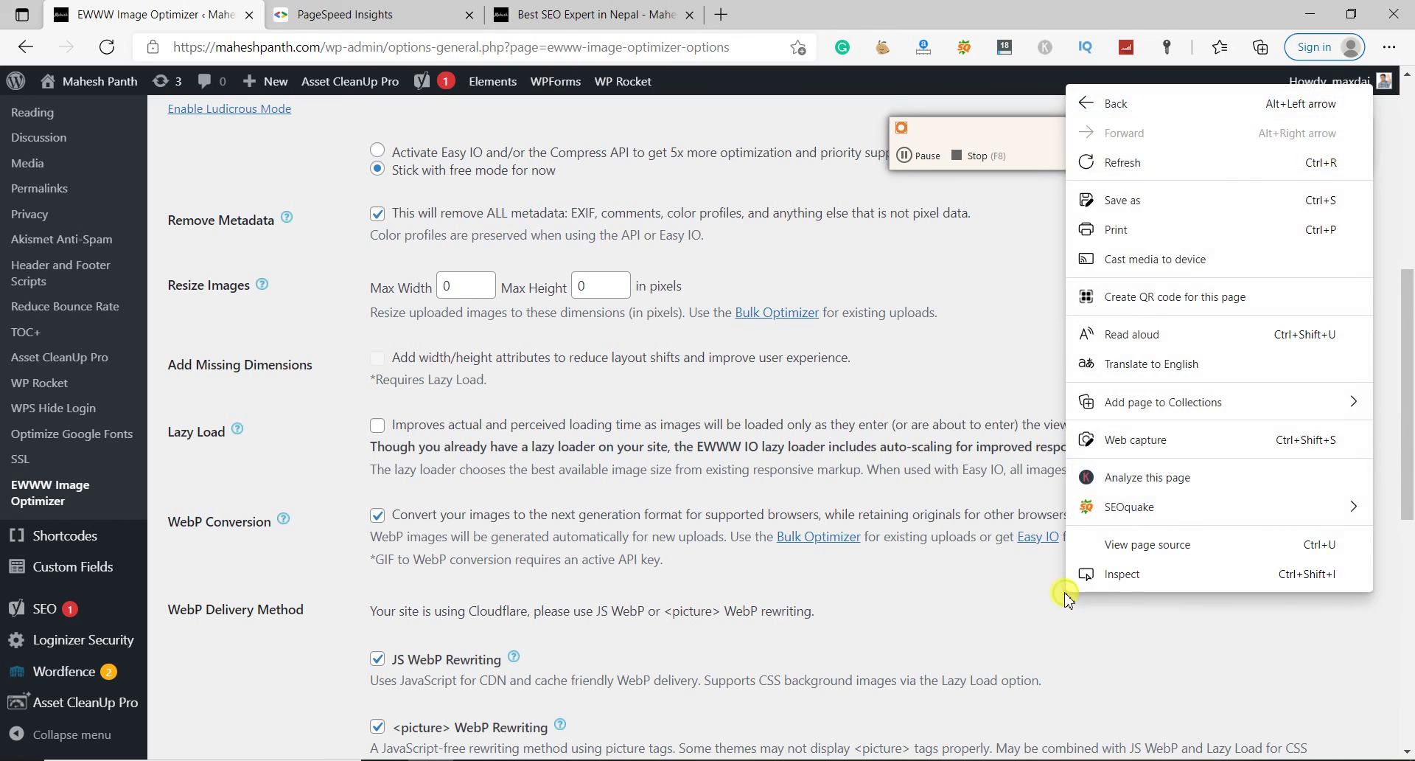
click(575, 494)
right_click(380, 525)
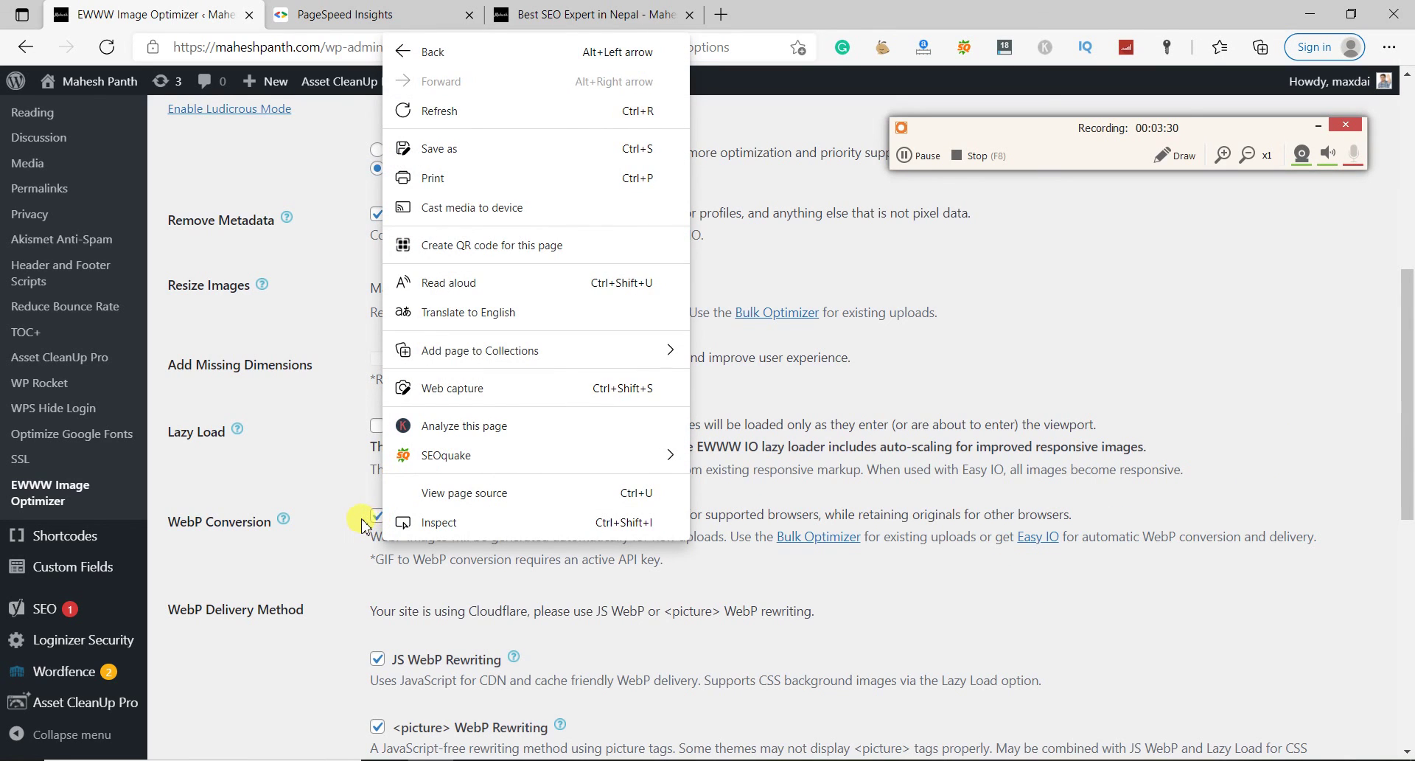
right_click(358, 519)
click(335, 540)
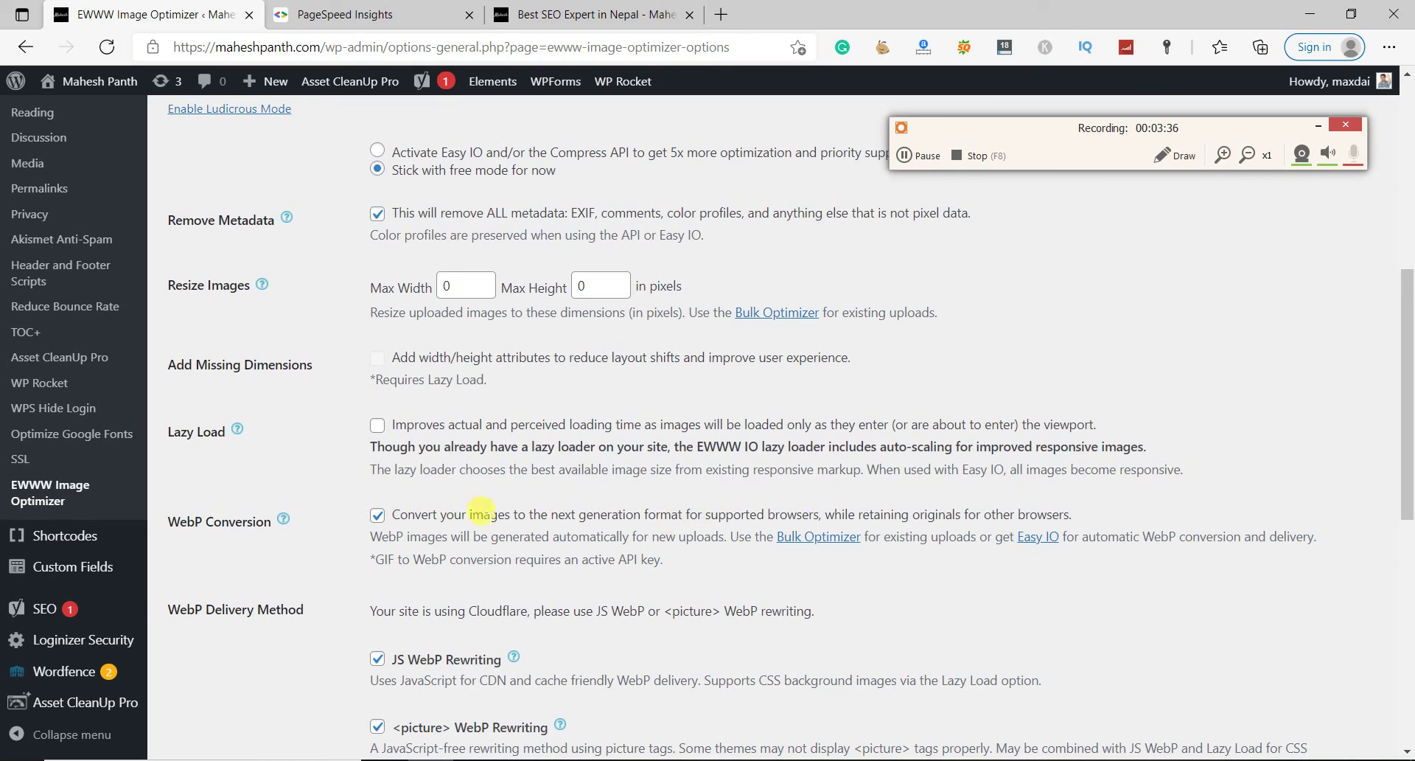
Turn on WebP Conversion and disable <picture> WebP Rewriting under WebP Delivery Method
click(379, 516)
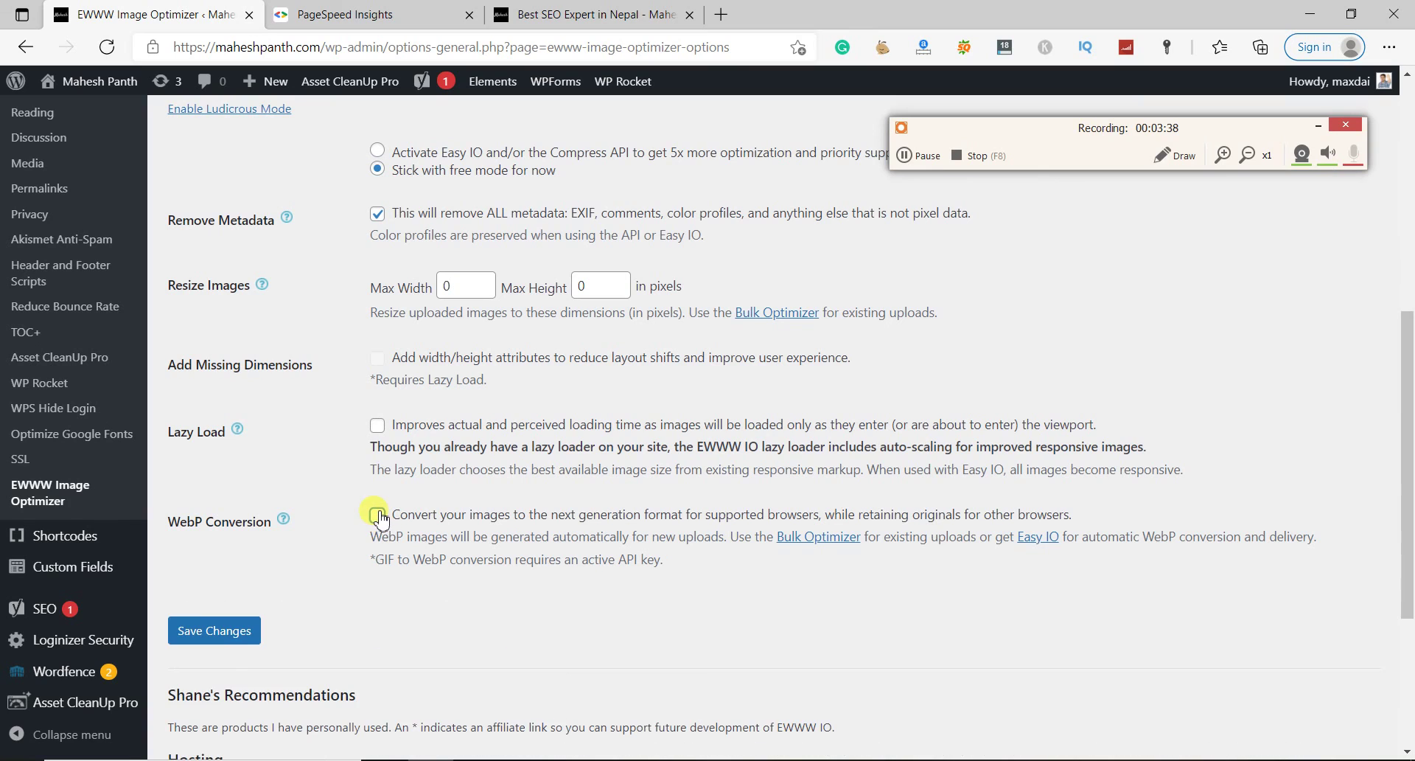
click(379, 516)
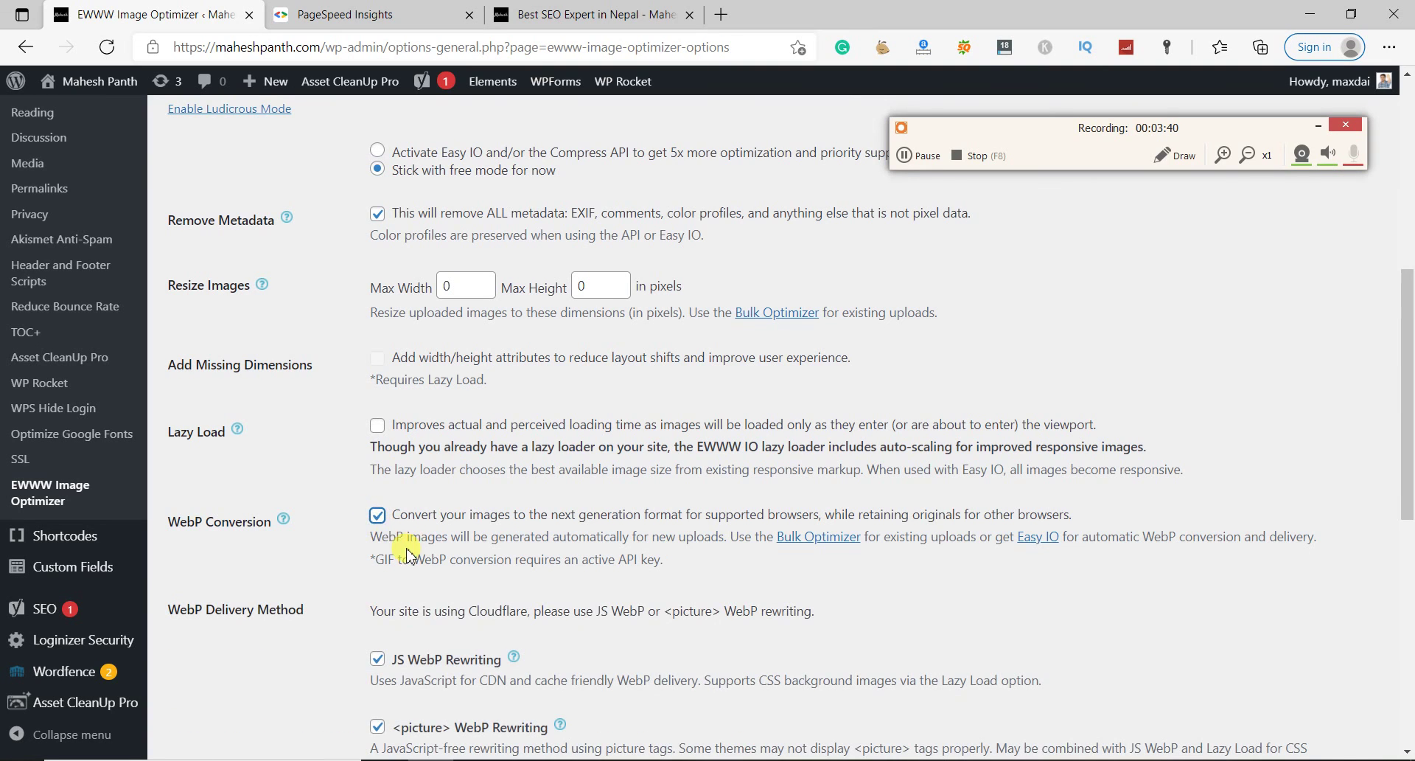
scroll(317, 531, down, 3)
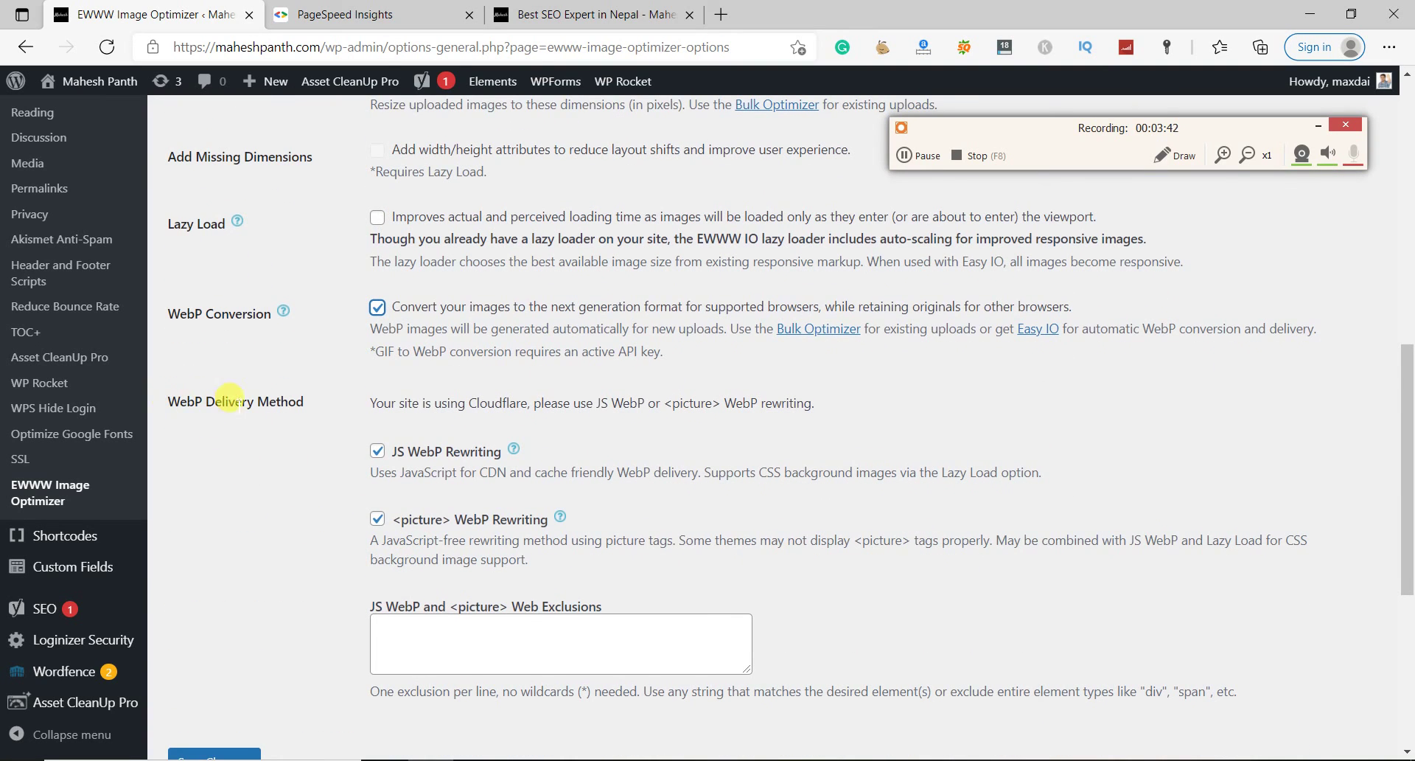
drag(390, 398, 788, 435)
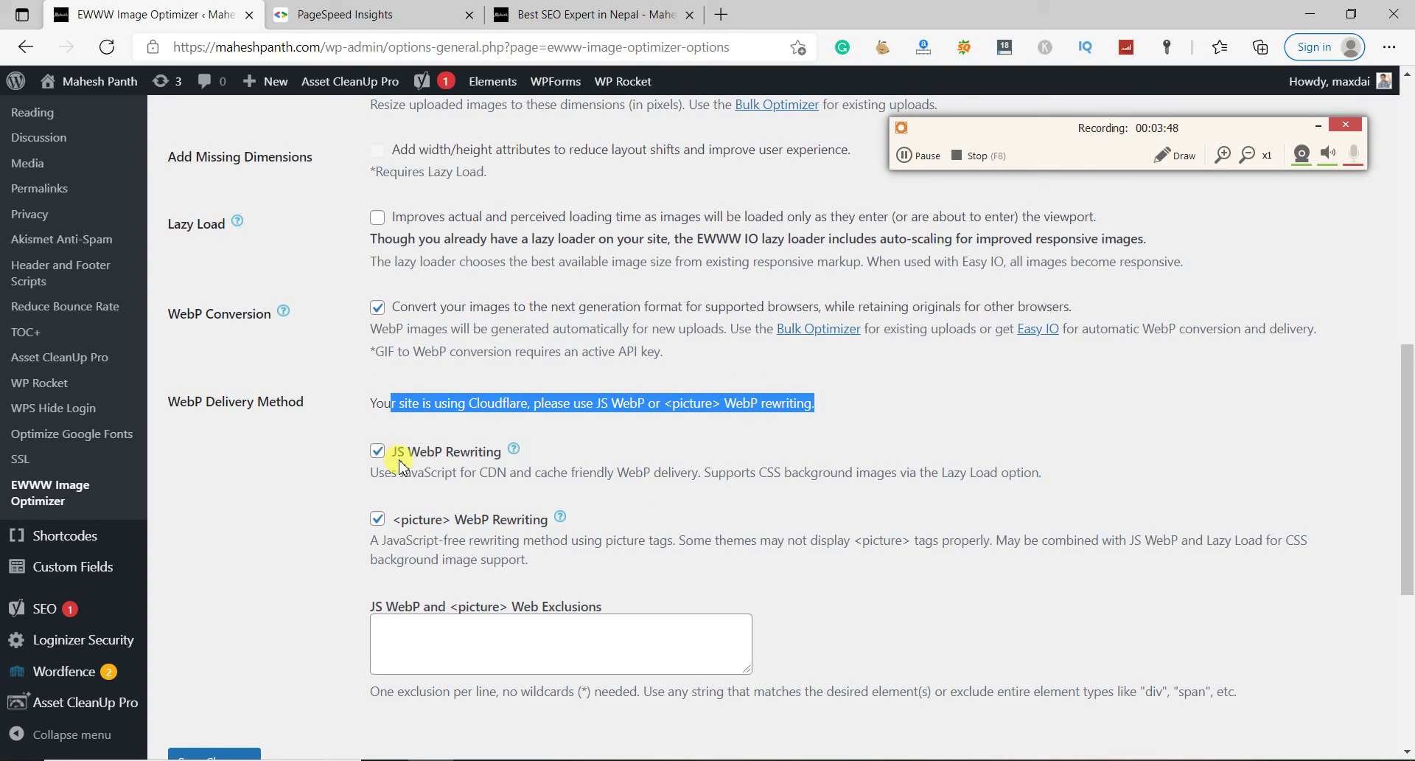
click(378, 519)
scroll(517, 465, down, 3)
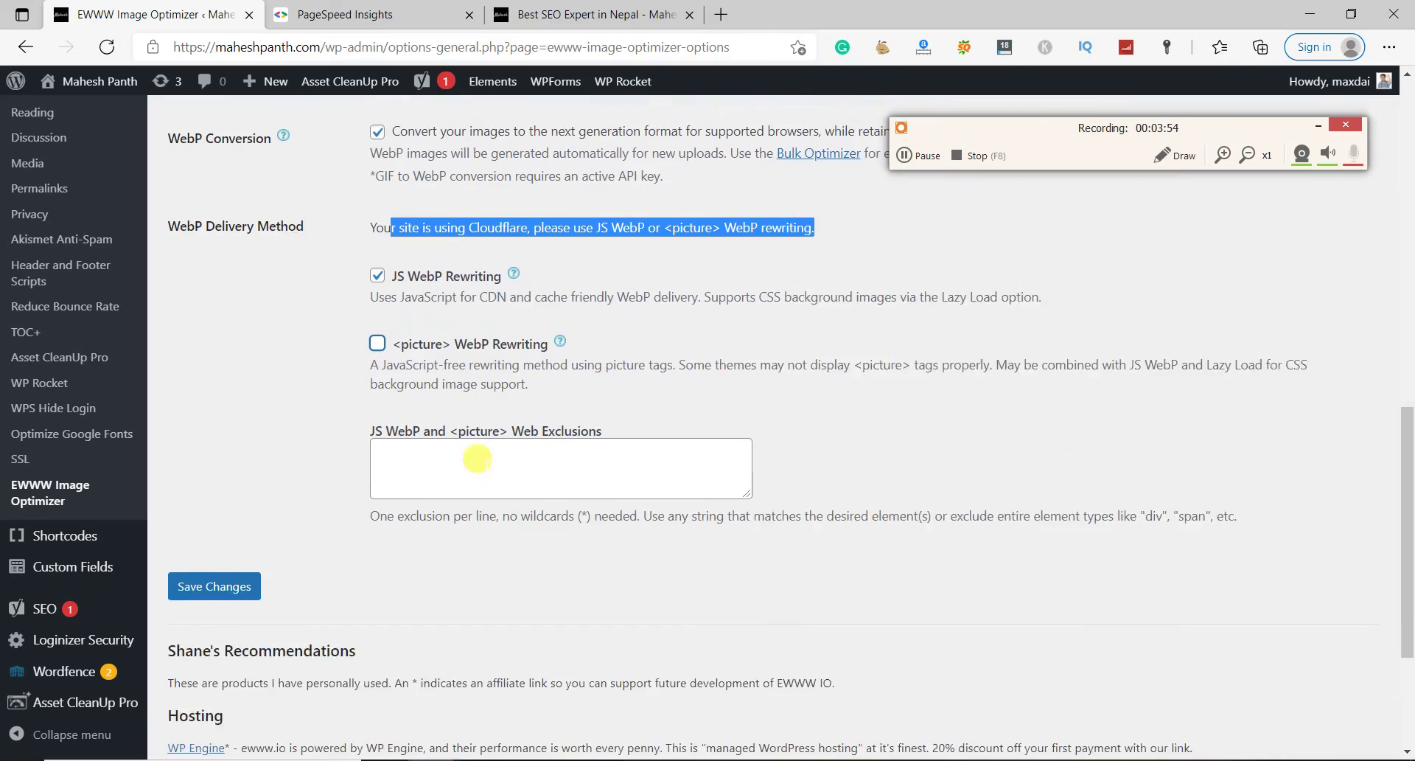
click(214, 553)
Open the Bulk Optimizer for existing uploads from the Resize Images setting
scroll(251, 561, down, 4)
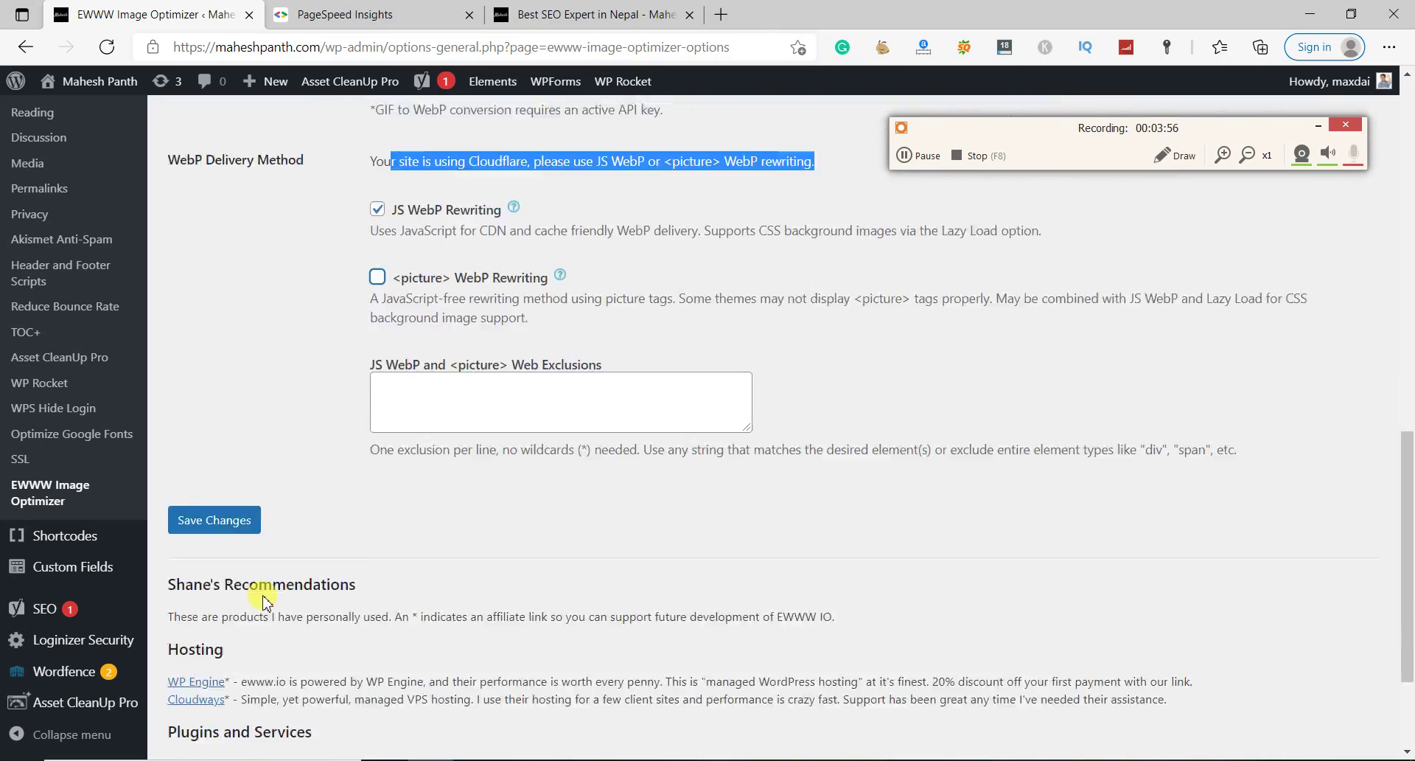
scroll(278, 564, down, 3)
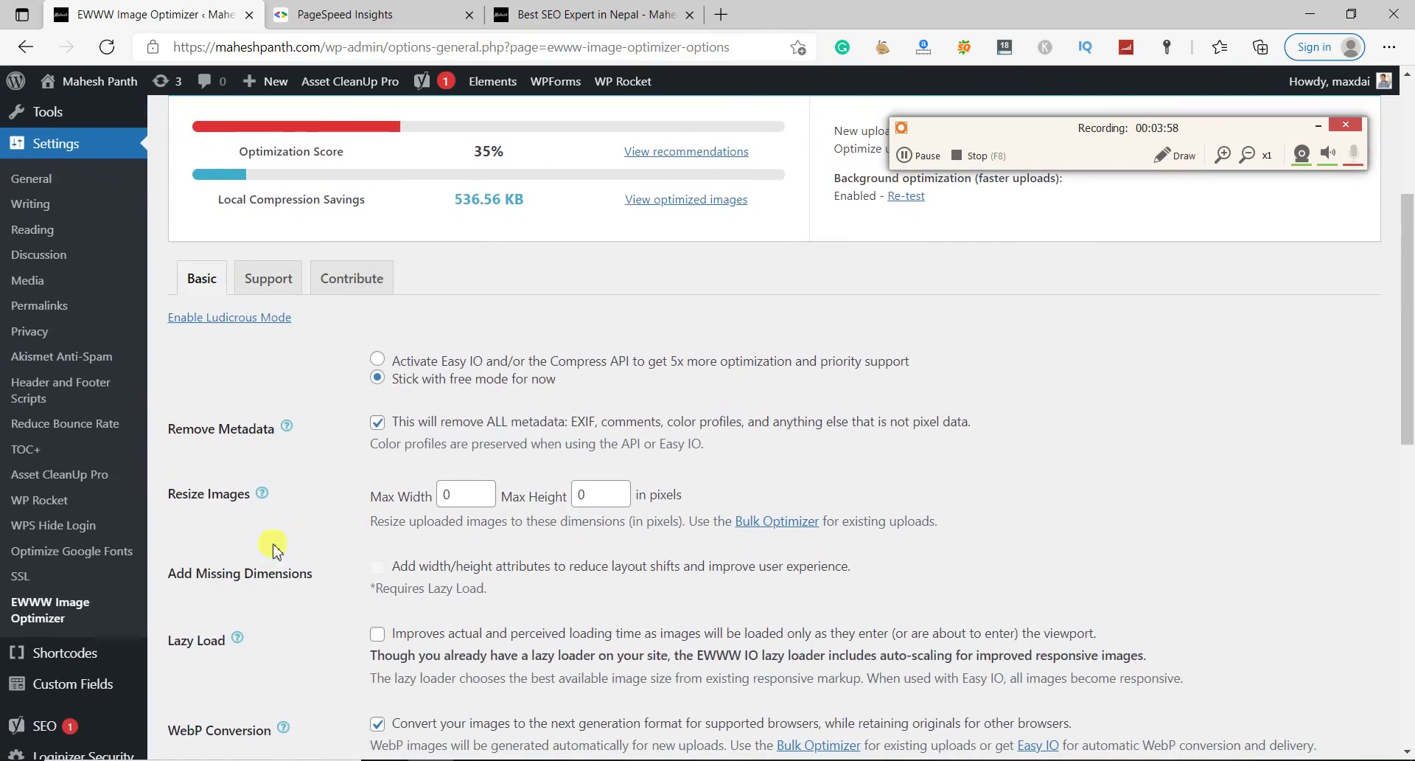
click(795, 528)
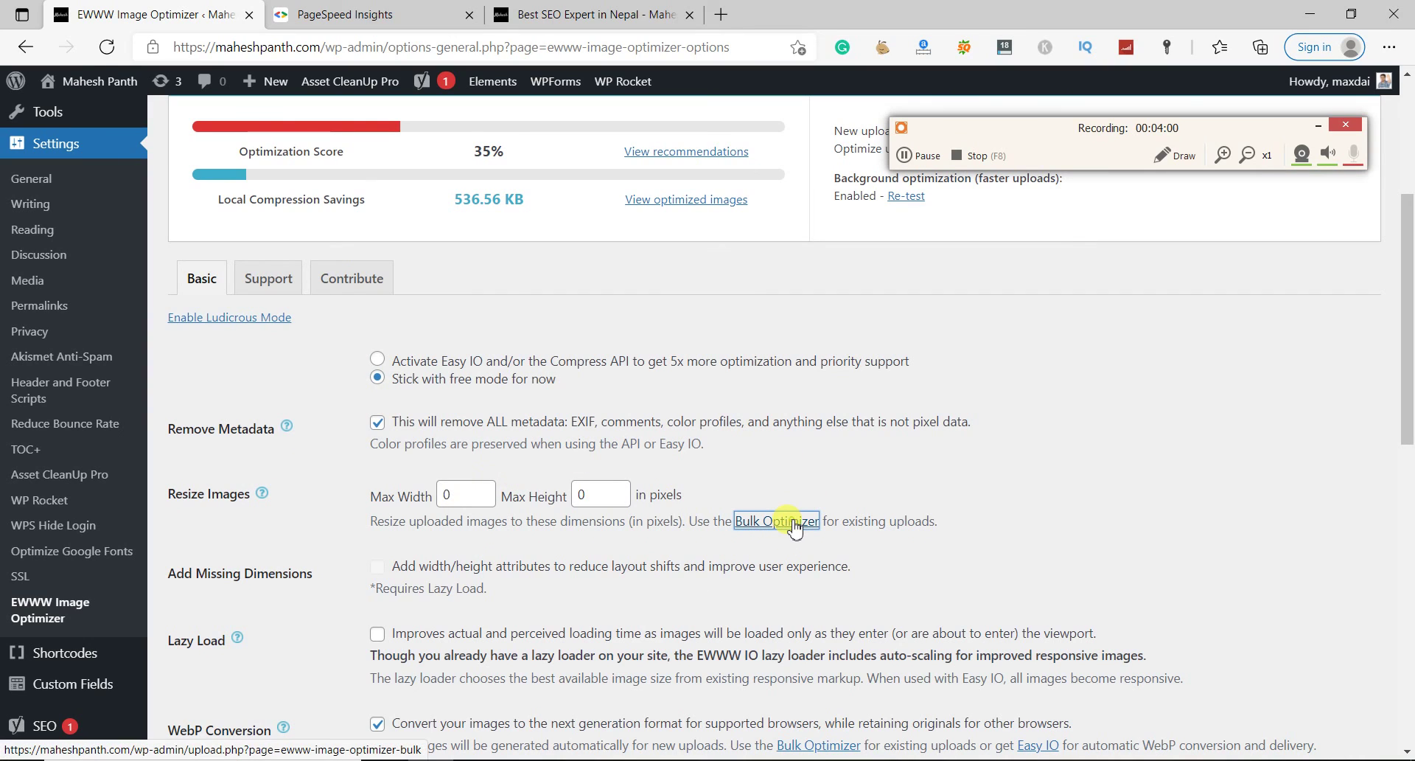